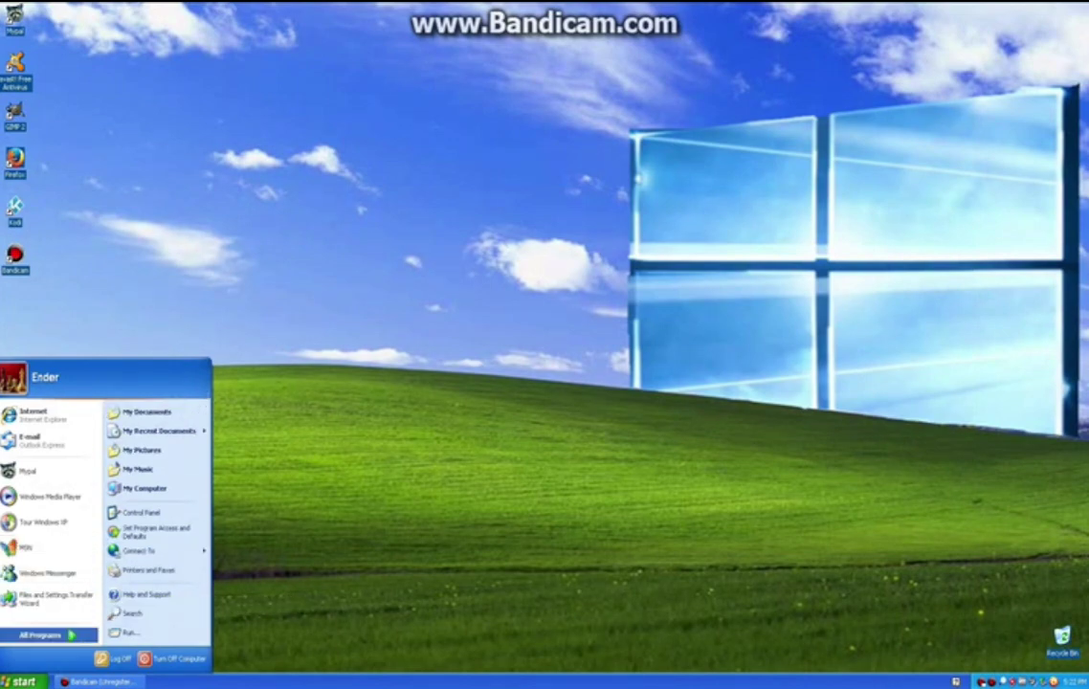
# - Launch Minesweeper from the installed Windows games
pyautogui.moveTo(43, 636)
pyautogui.moveTo(108, 563)
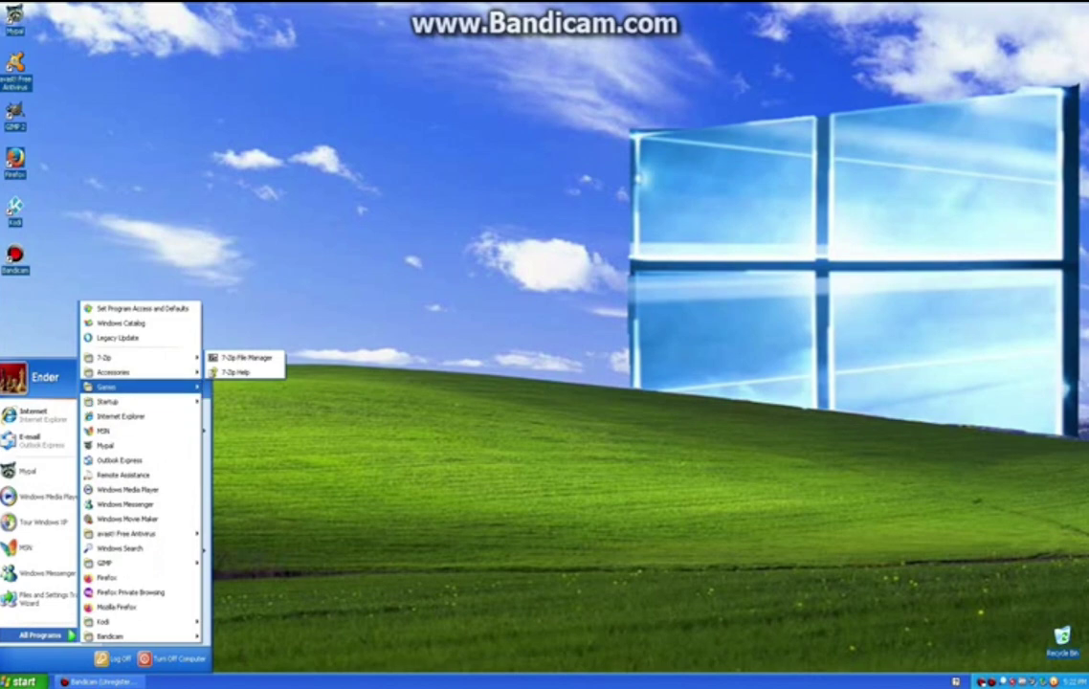
pyautogui.moveTo(143, 386)
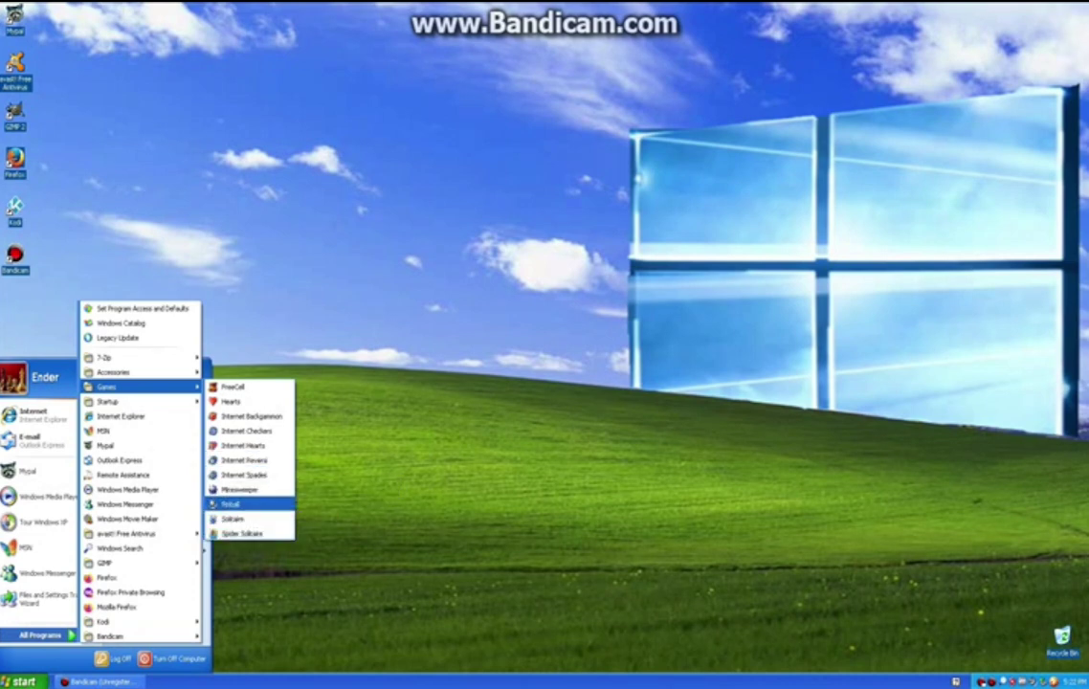
pyautogui.click(239, 489)
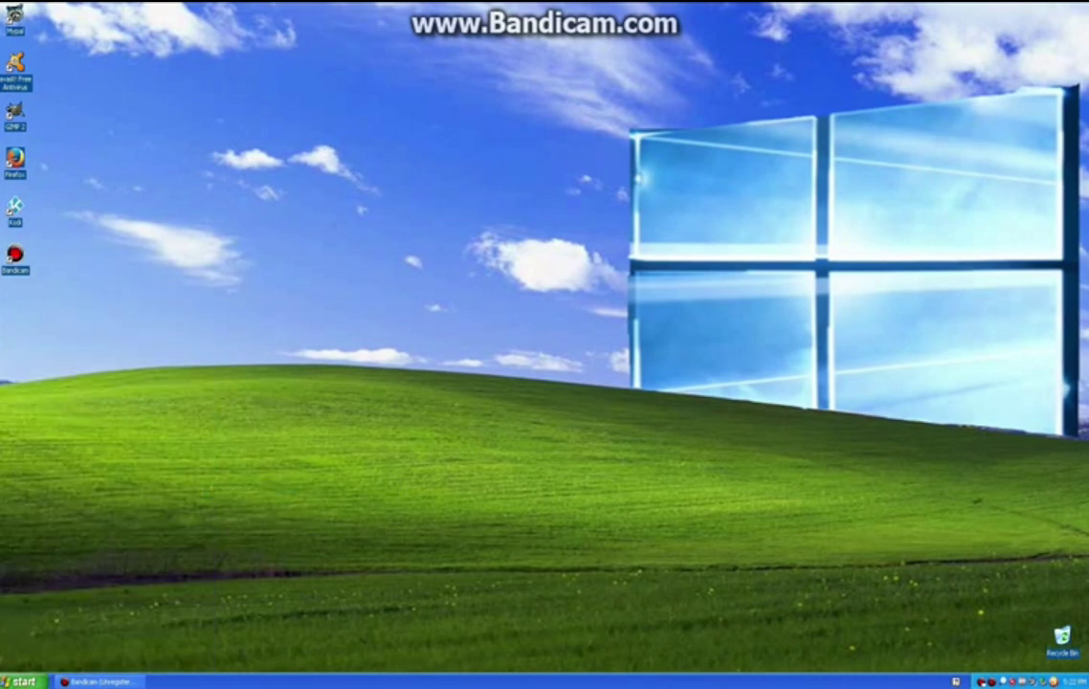
pyautogui.moveTo(77, 63); pyautogui.dragTo(347, 227)
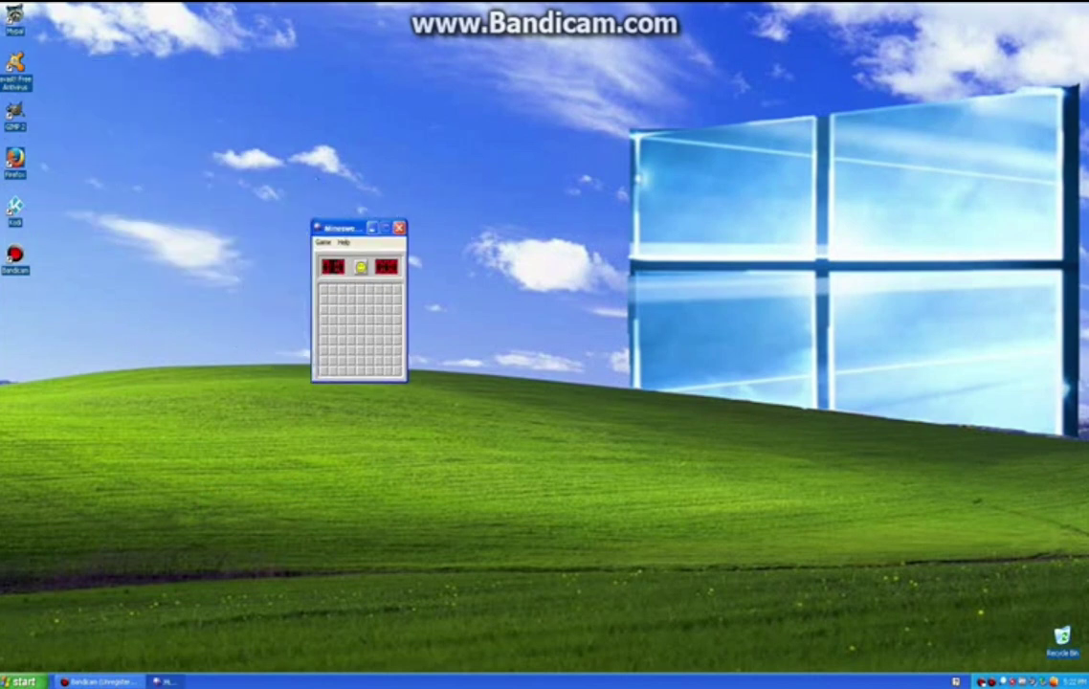
# - Uncover the first three squares of the Minesweeper grid and dismiss the Java update notification
pyautogui.click(351, 299)
pyautogui.click(369, 339)
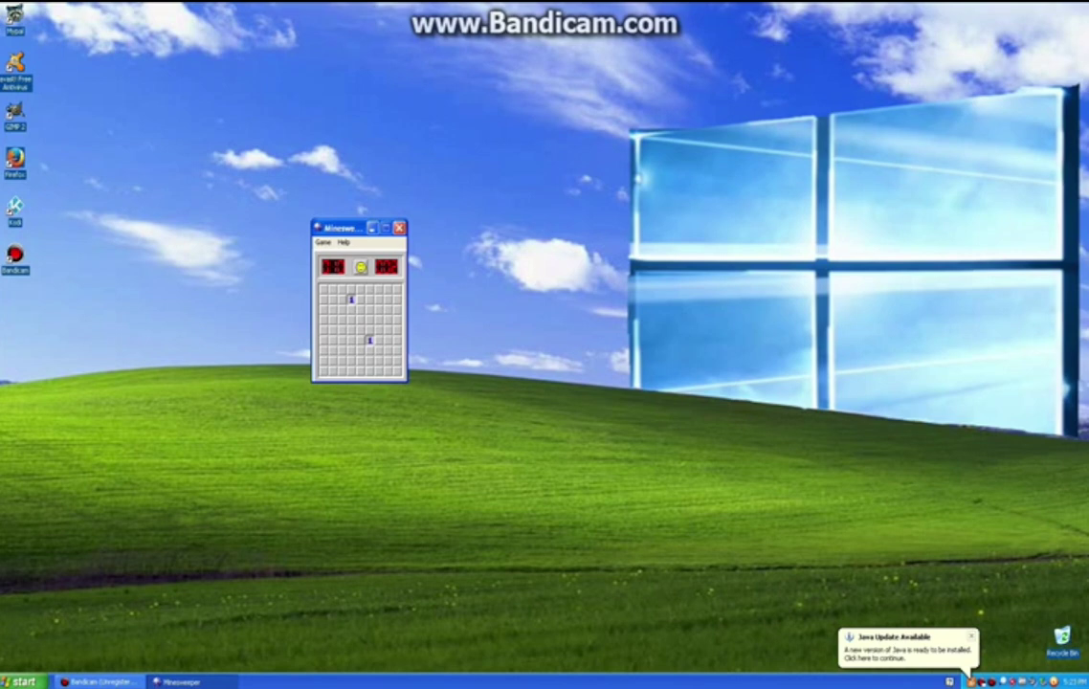
pyautogui.click(341, 330)
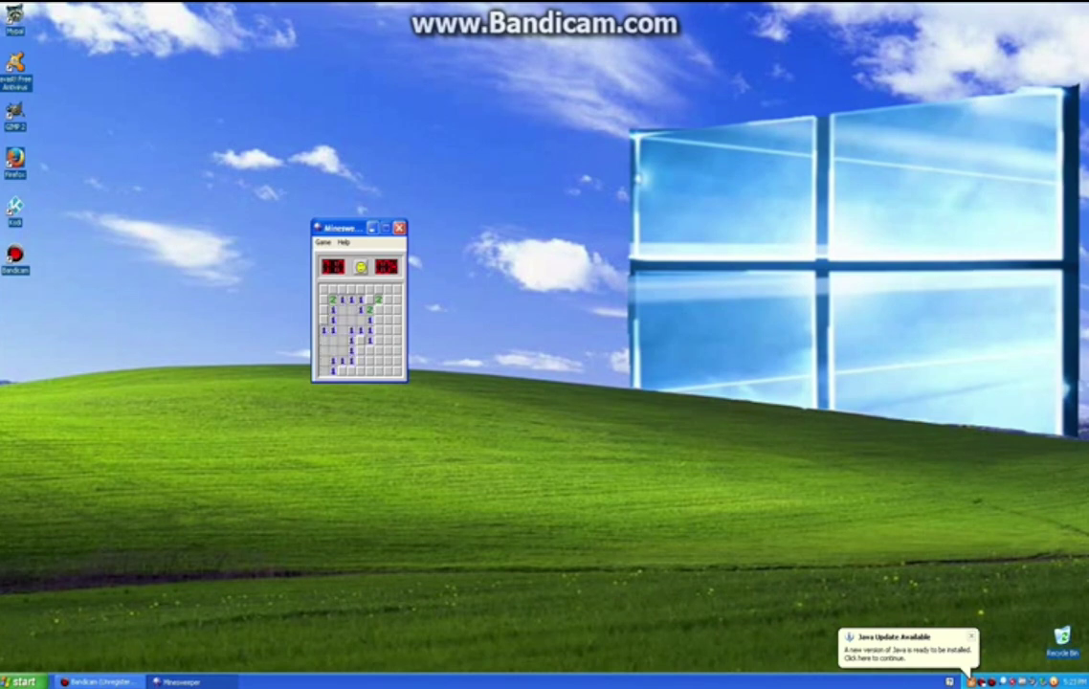
pyautogui.click(971, 636)
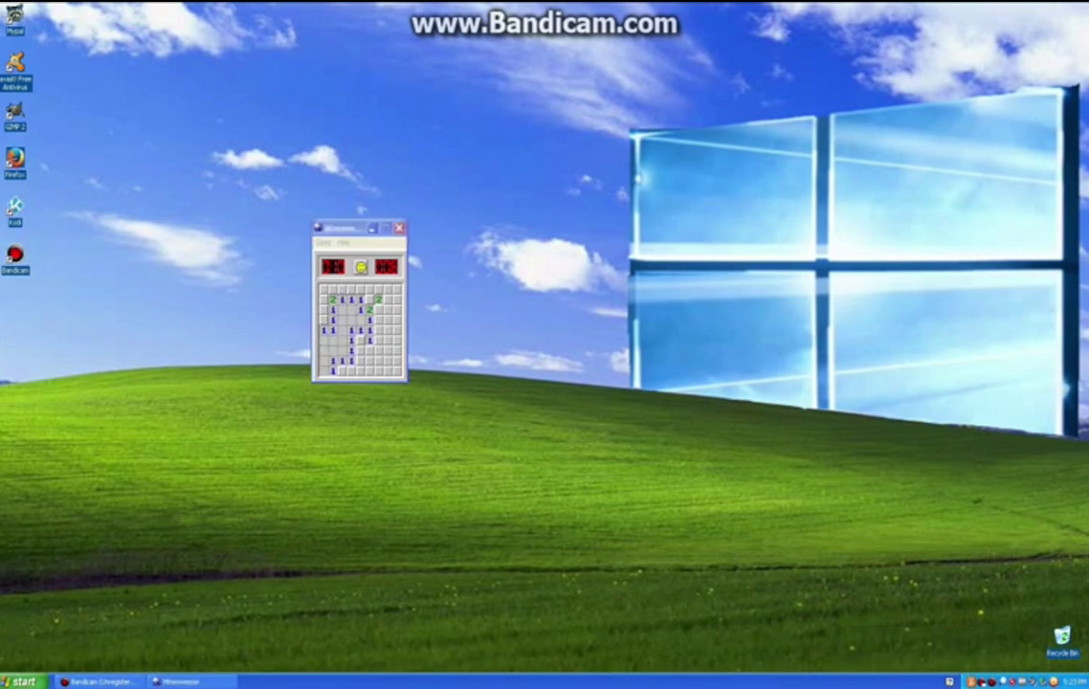
# - Uncover further squares in the lower-right area of the Minesweeper grid until the round ends, and close the game
pyautogui.click(348, 231)
pyautogui.click(387, 341)
pyautogui.click(397, 360)
pyautogui.click(388, 330)
pyautogui.click(369, 360)
pyautogui.rightClick(360, 339)
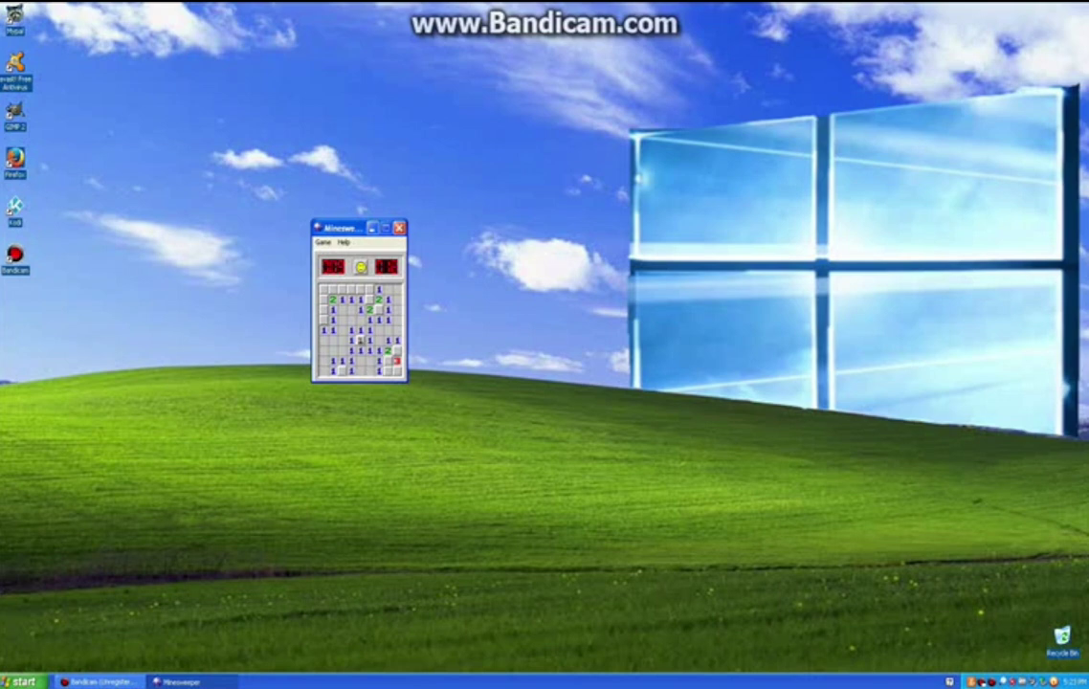
pyautogui.click(396, 370)
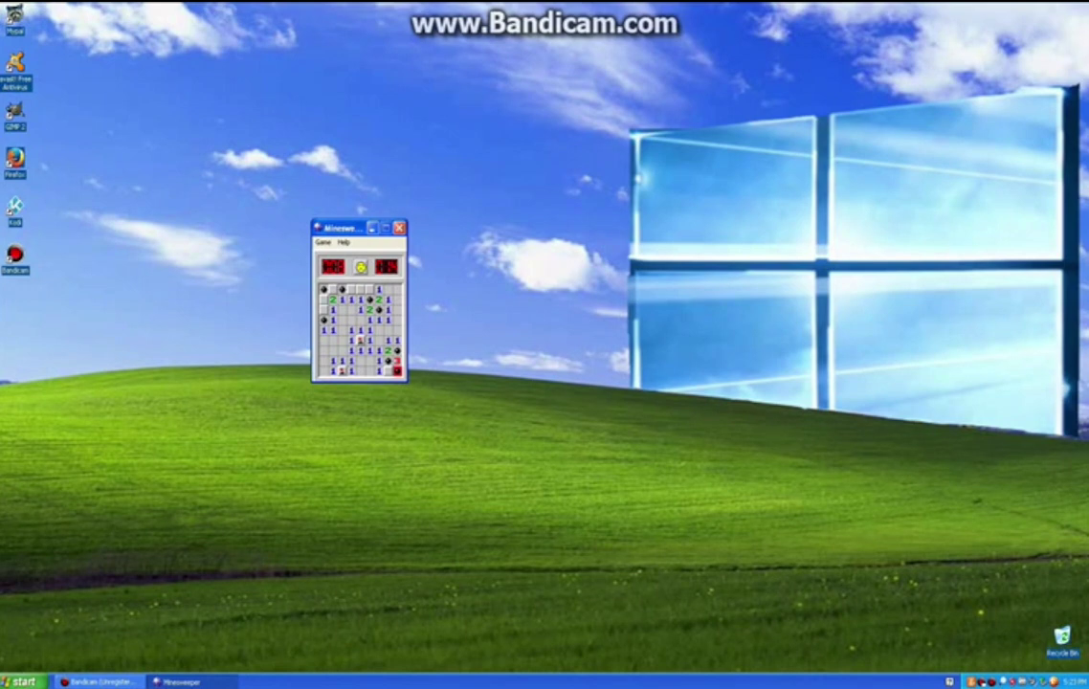
pyautogui.click(399, 227)
# - Launch 3D Pinball Space Cadet from the installed games and start a new game
pyautogui.click(23, 682)
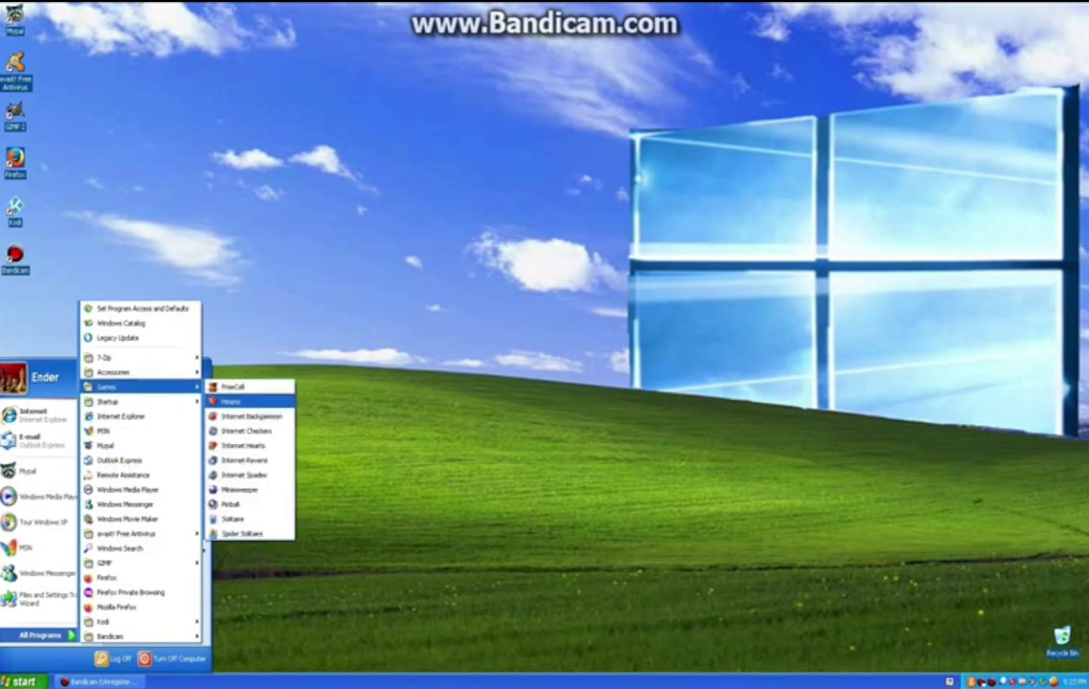
pyautogui.click(229, 503)
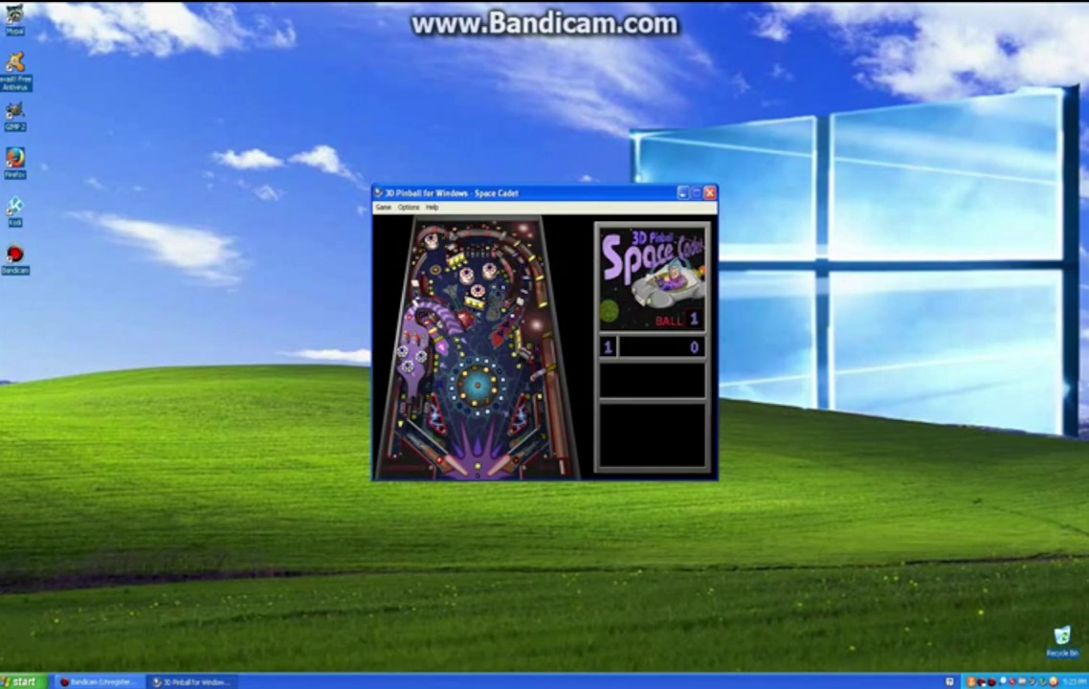
pyautogui.press('F2')
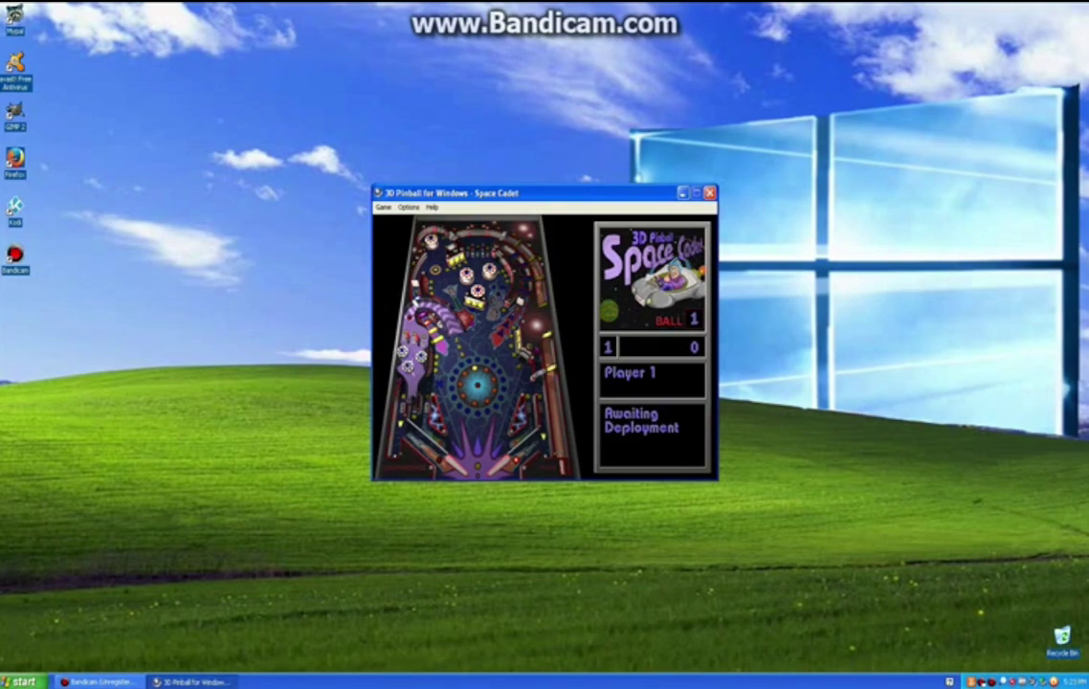
# - Launch the pinballs with the plunger and play them with the flippers
pyautogui.press('space')
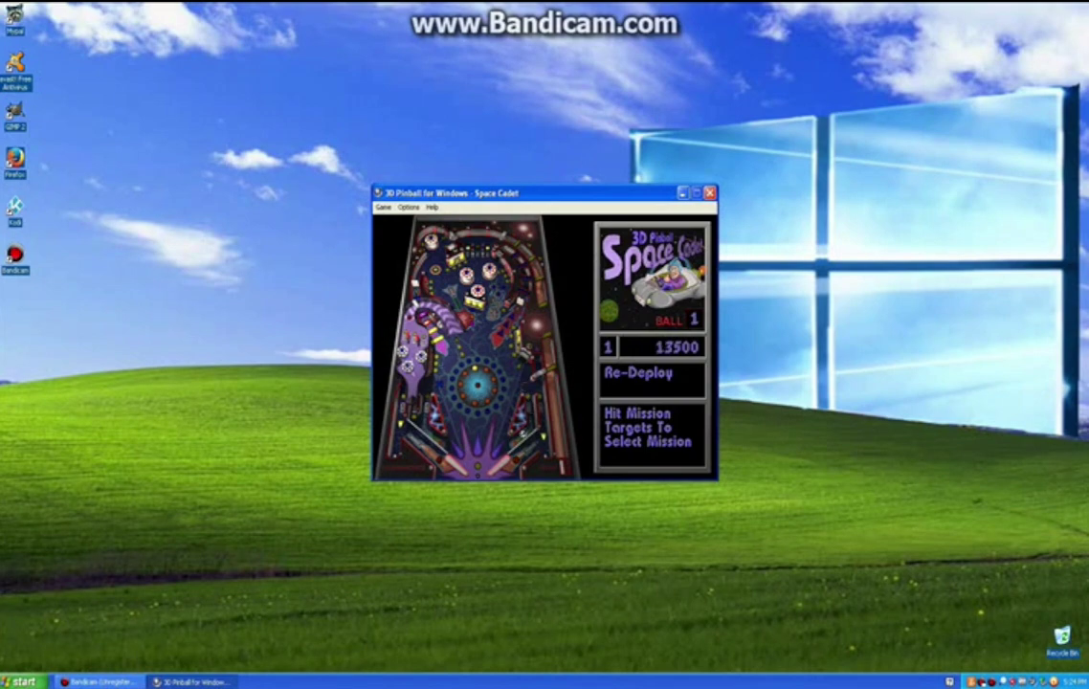
pyautogui.press('/')
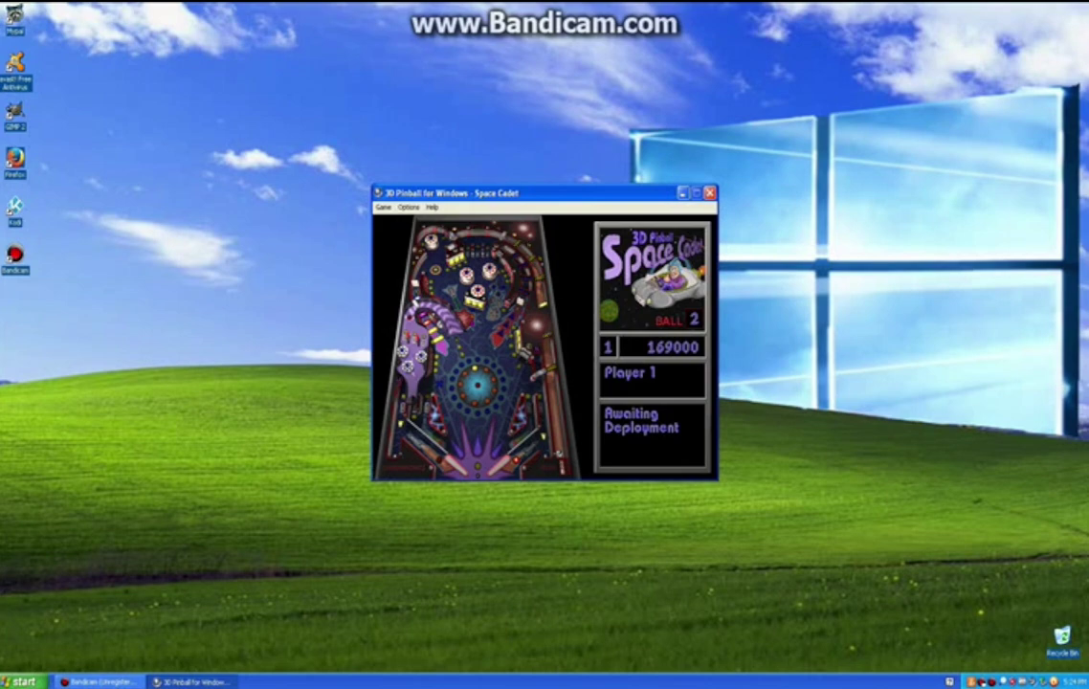
pyautogui.press('space')
pyautogui.press('space')
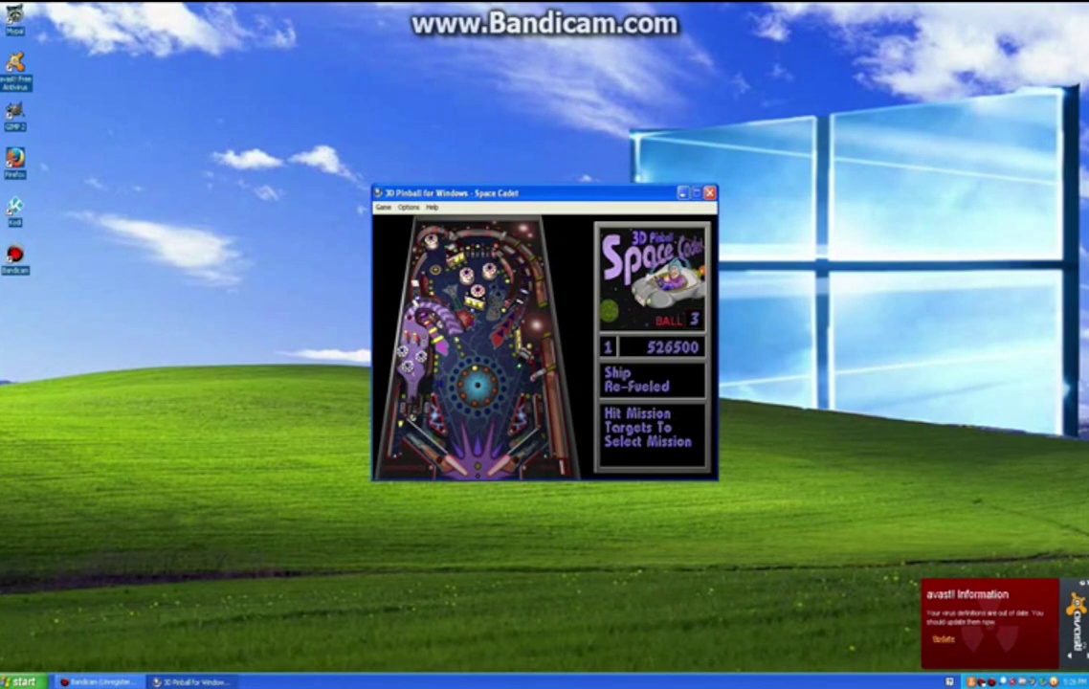
# - Start the virus definitions update offered by the avast! notification
pyautogui.click(943, 638)
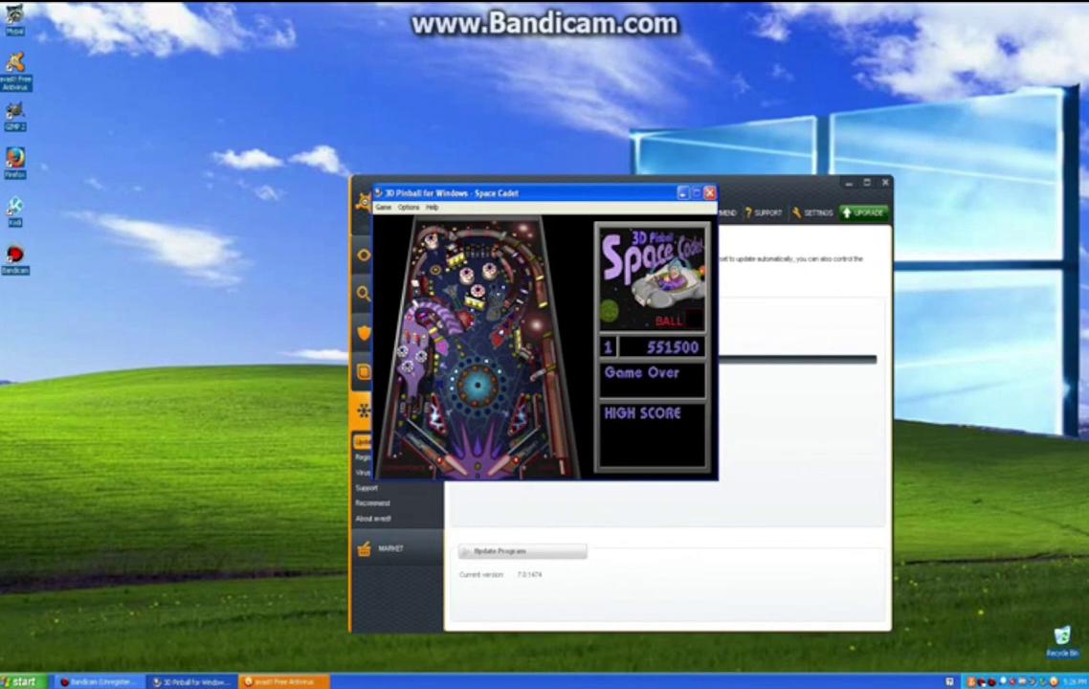
# - Record the pinball high score under the player's name and close the game
pyautogui.write('Ender')
pyautogui.press('Return')
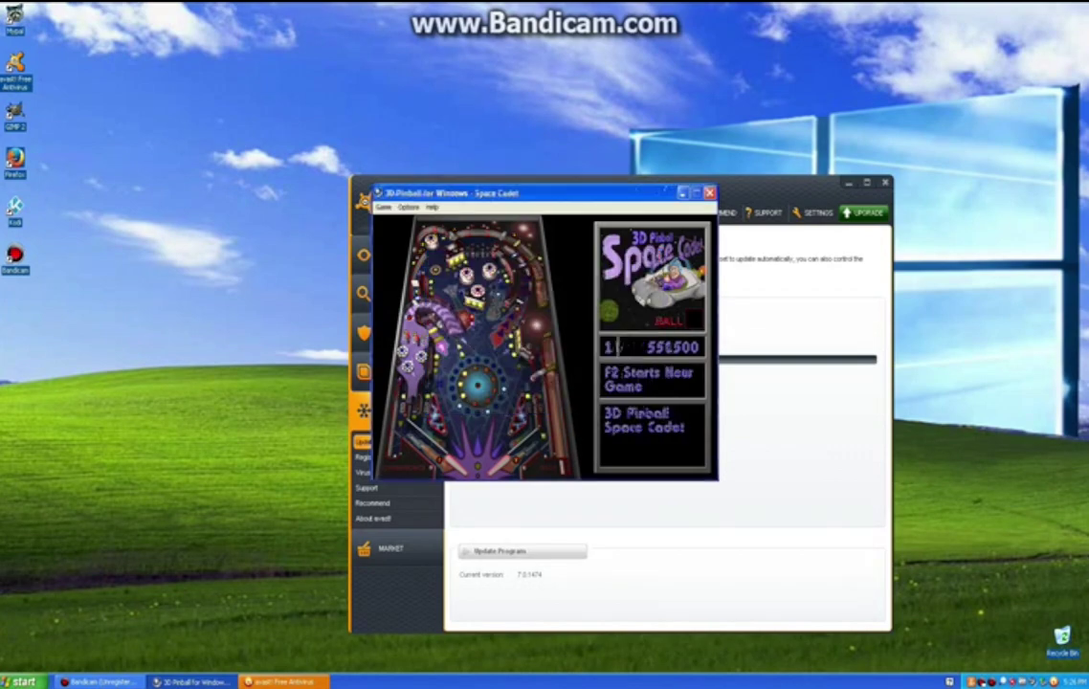
pyautogui.click(709, 193)
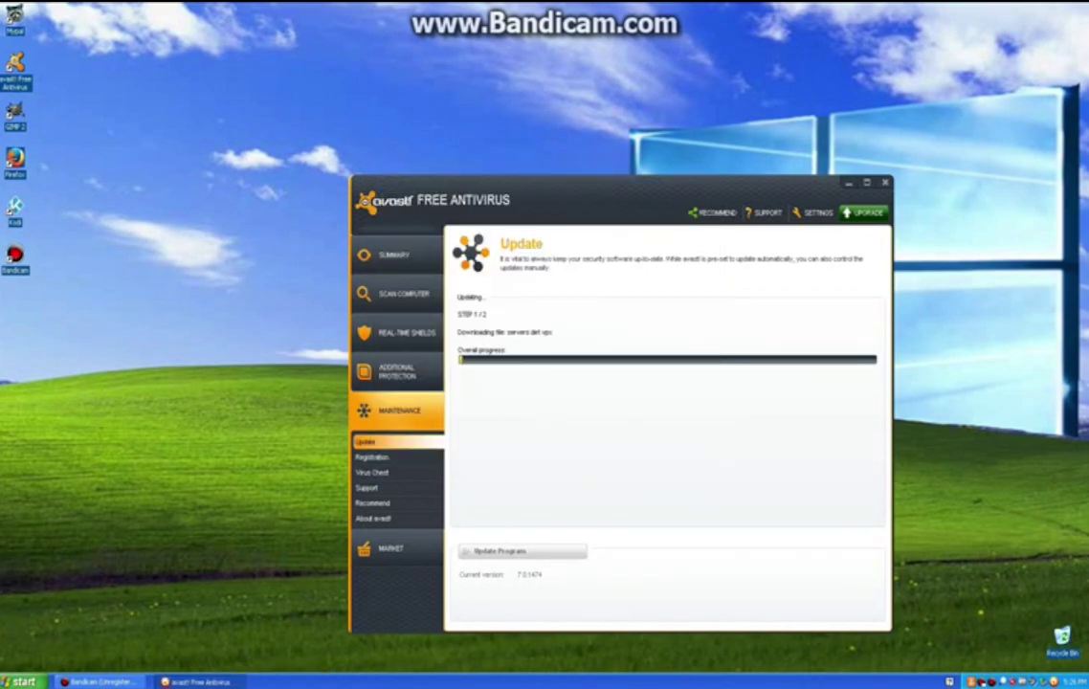
# - Minimize the avast! window and accept visiting Bandicam's online help page about sound capture
pyautogui.click(849, 182)
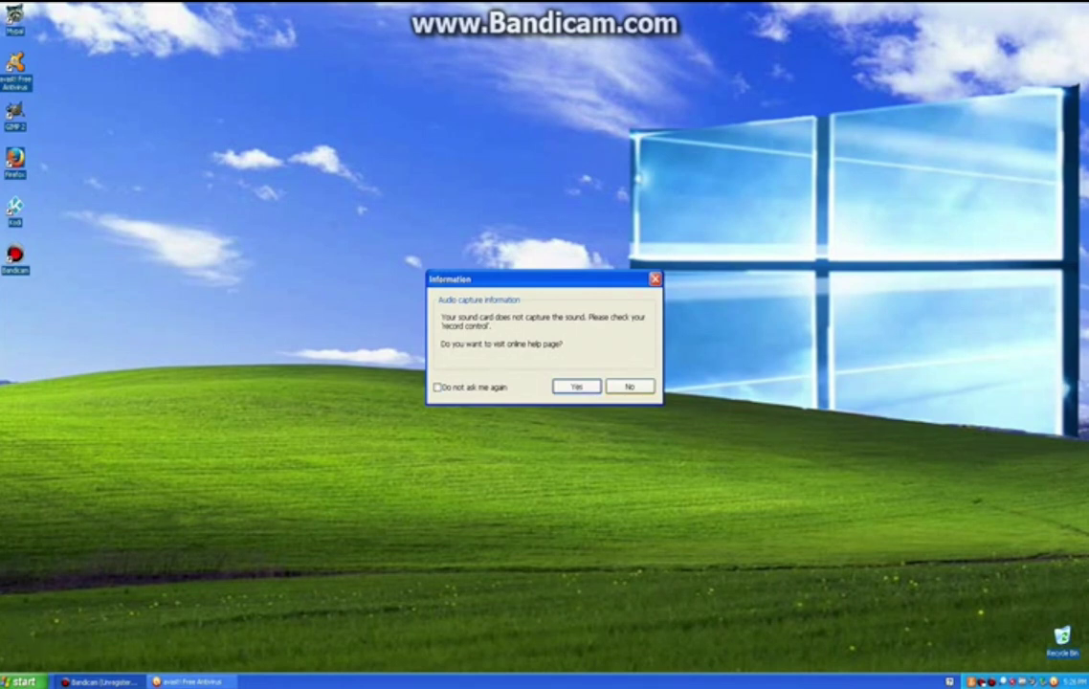
pyautogui.click(577, 386)
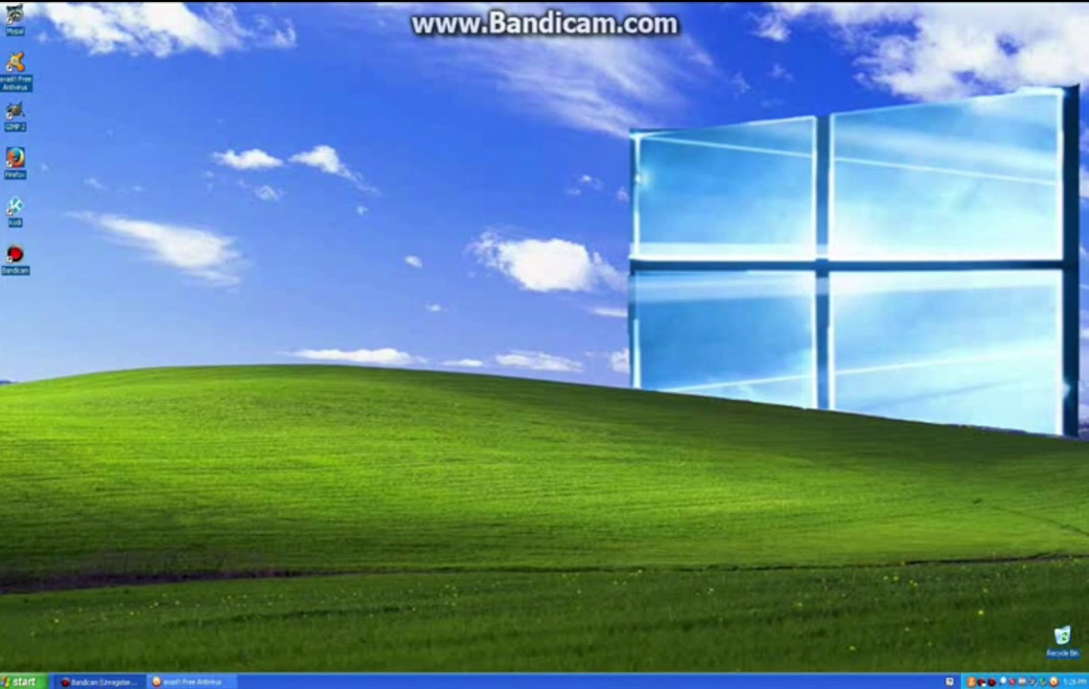
# - Switch to Bandicam and review its General, Video, Image, Output and About pages
pyautogui.click(100, 682)
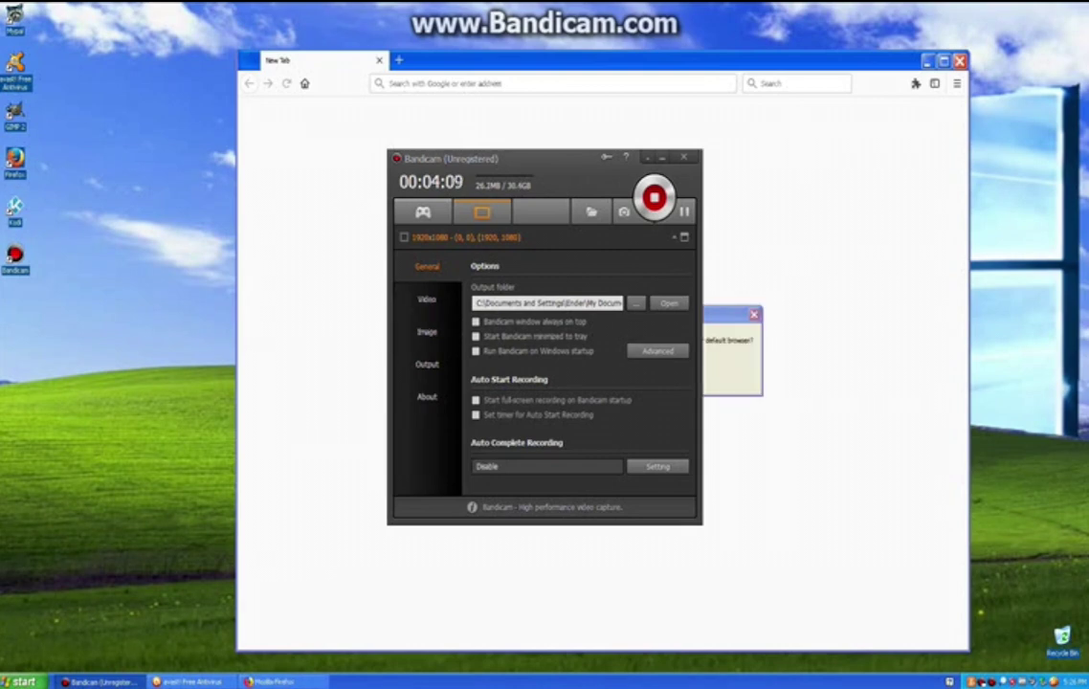
pyautogui.click(427, 301)
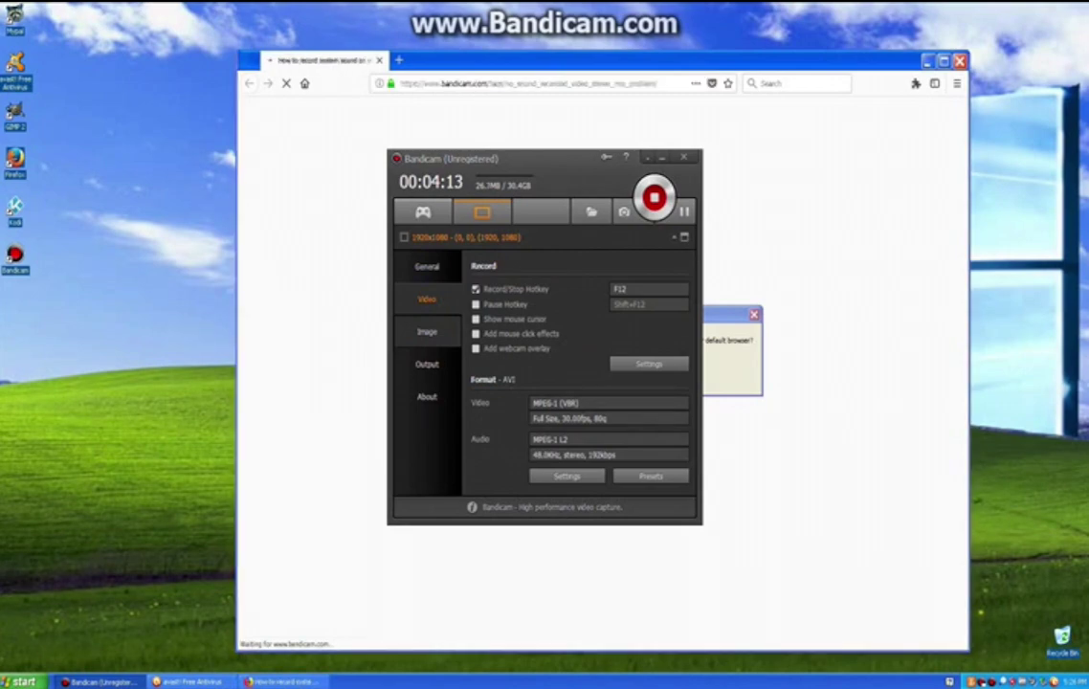
pyautogui.click(427, 332)
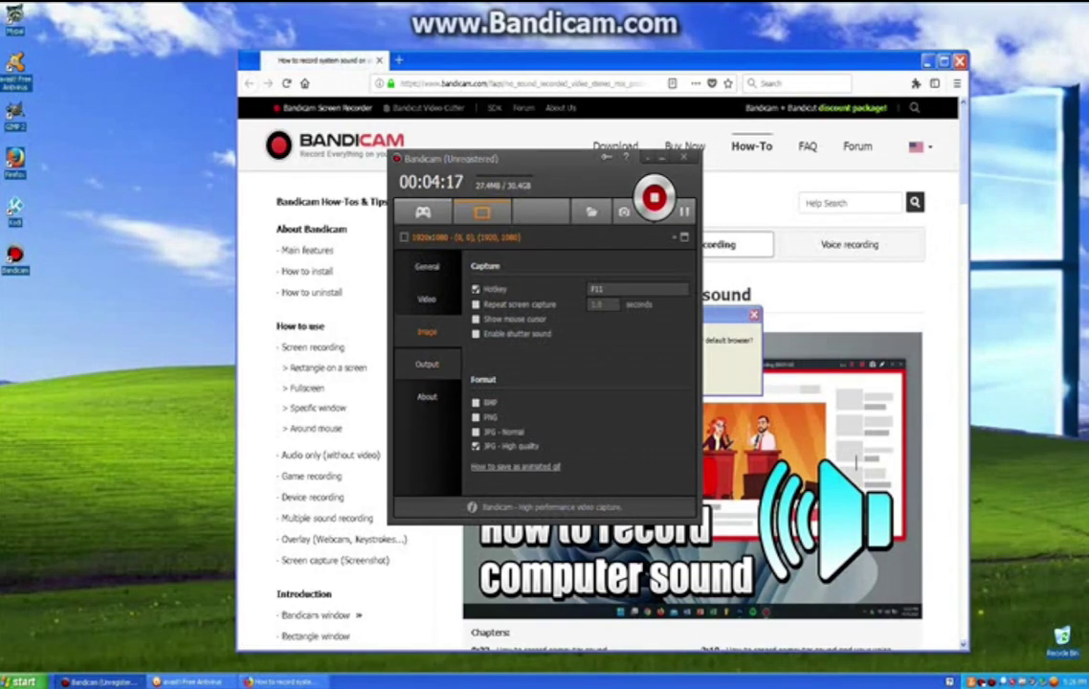
pyautogui.click(427, 364)
pyautogui.click(426, 396)
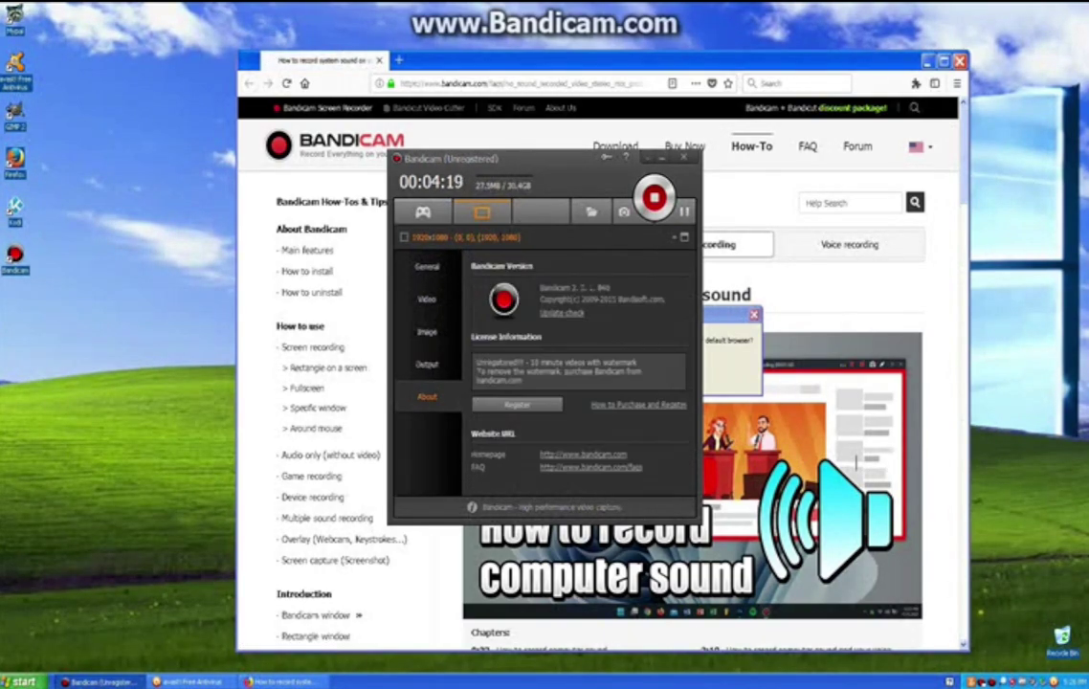
pyautogui.click(427, 363)
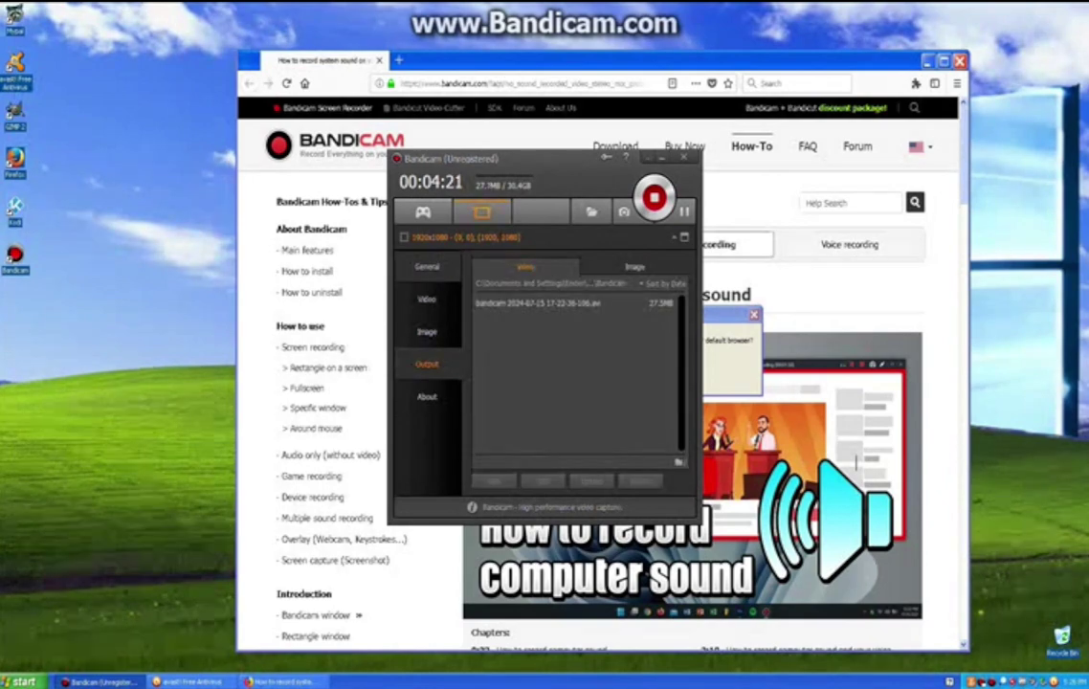
pyautogui.click(427, 267)
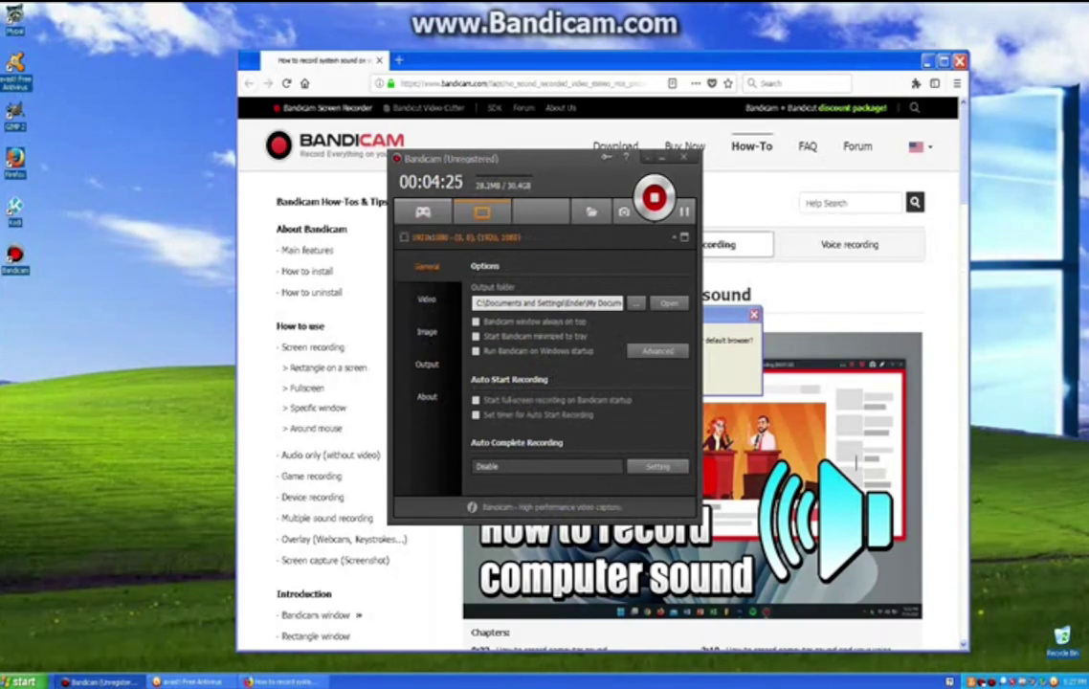
# - Switch to Firefox, dismiss the default browser prompt, and play the video on recording computer sound
pyautogui.click(857, 463)
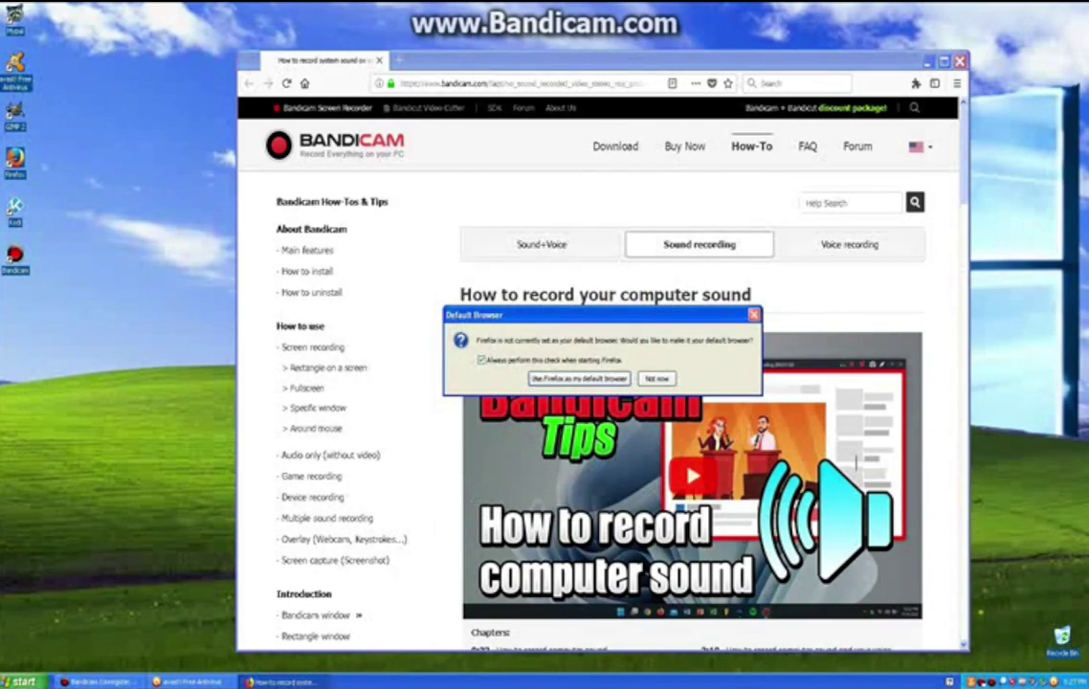
pyautogui.press('Escape')
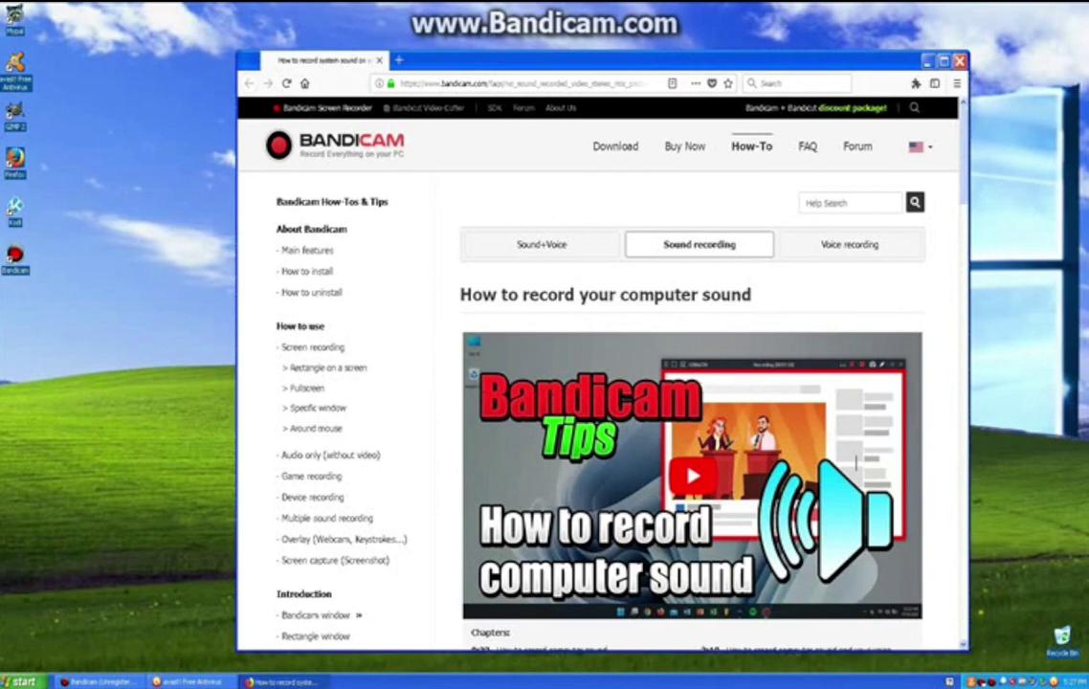
pyautogui.click(610, 410)
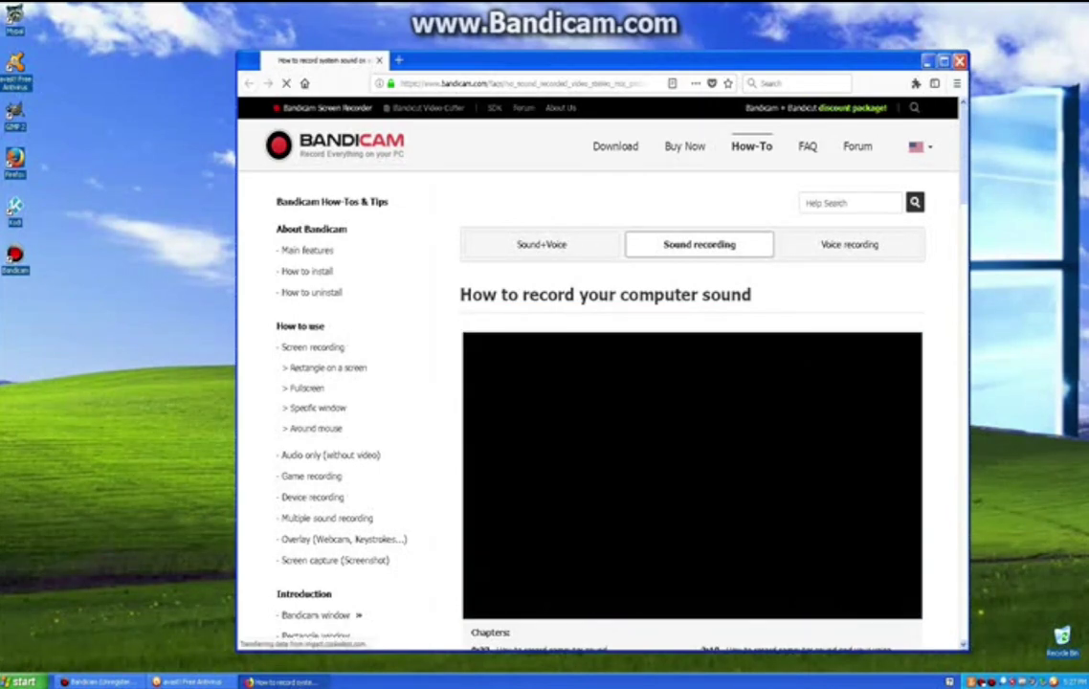
# - Go to the help page's section "How to record computer sound in Windows XP"
pyautogui.scroll(-3, 598, 401)
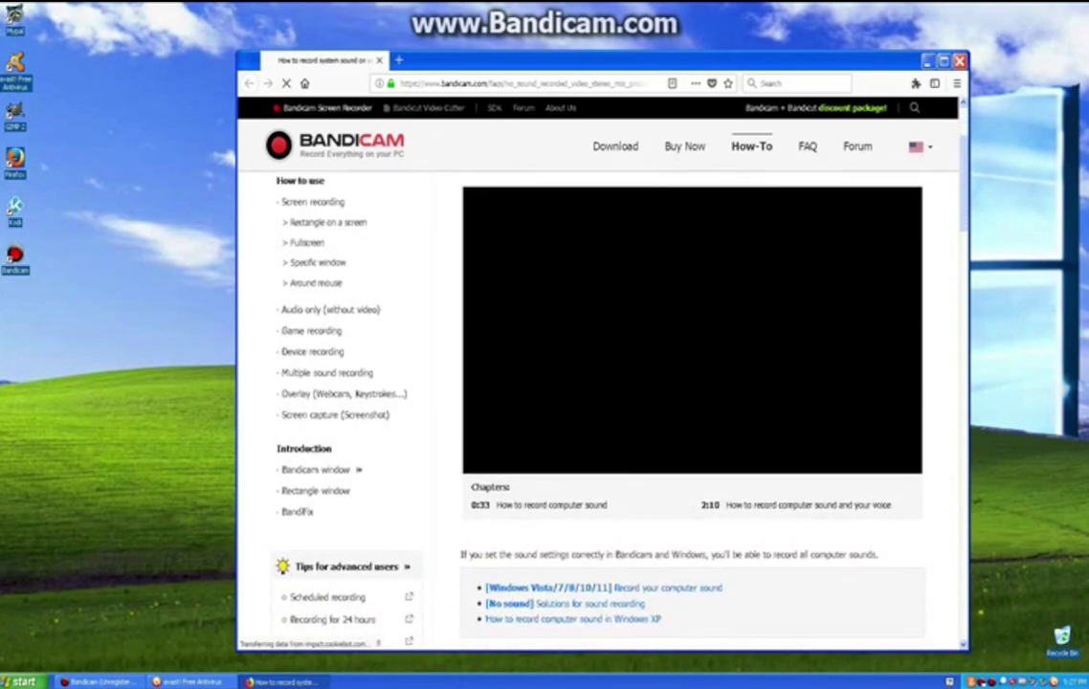
pyautogui.click(575, 619)
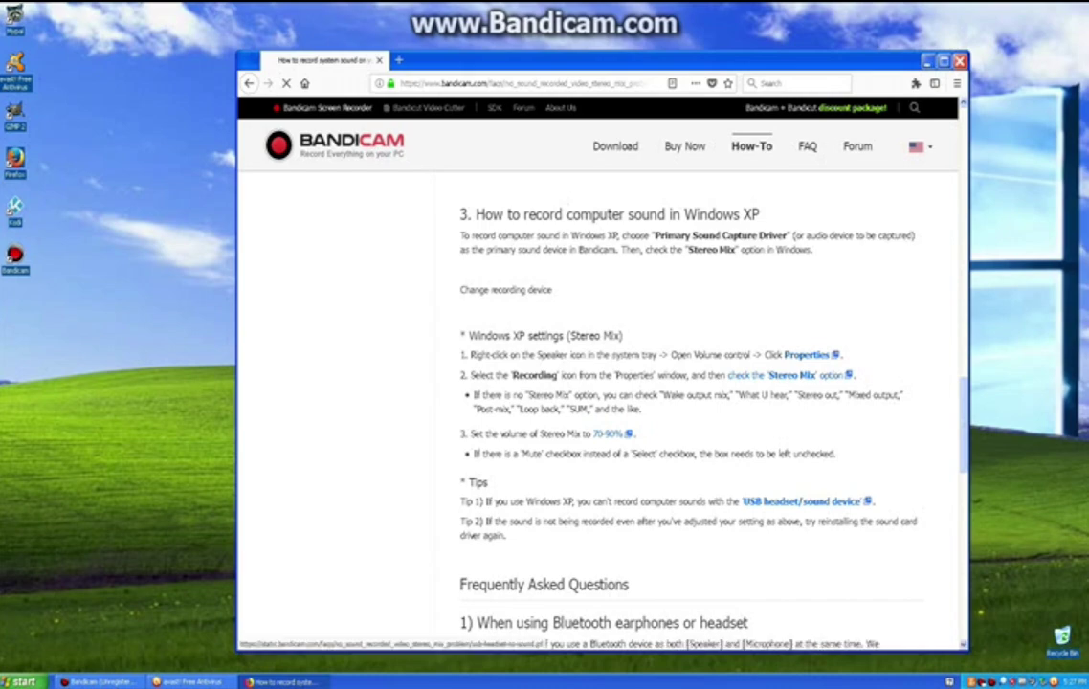
# - Open the Sounds and Audio Devices Properties and inspect the hardware device list and the volume settings
pyautogui.rightClick(1033, 680)
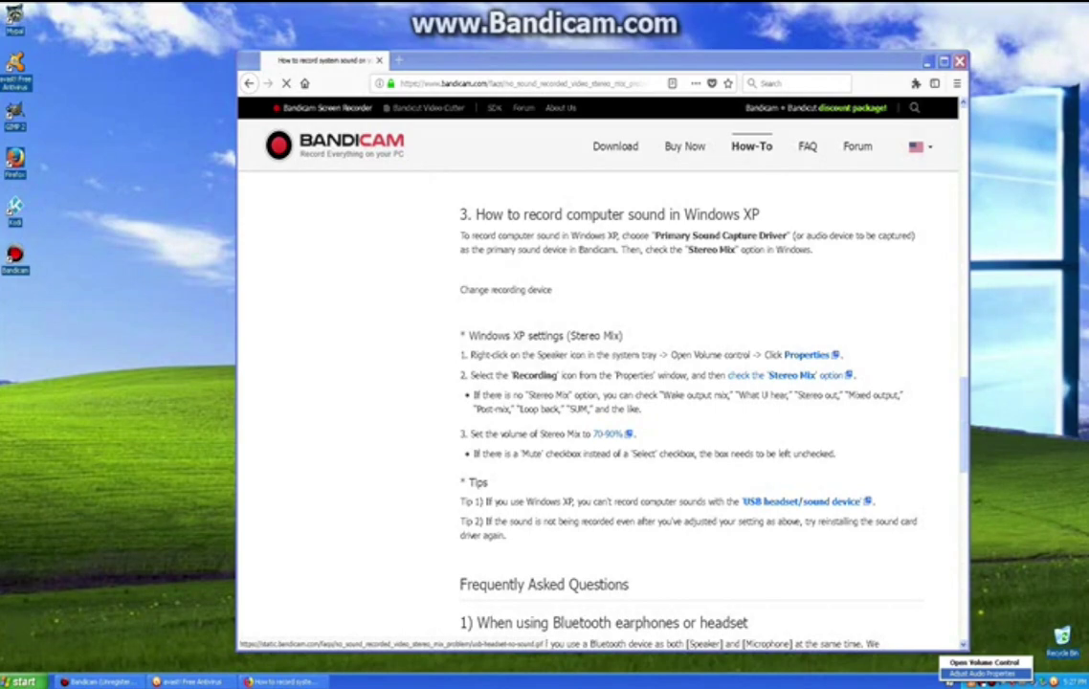
pyautogui.click(982, 673)
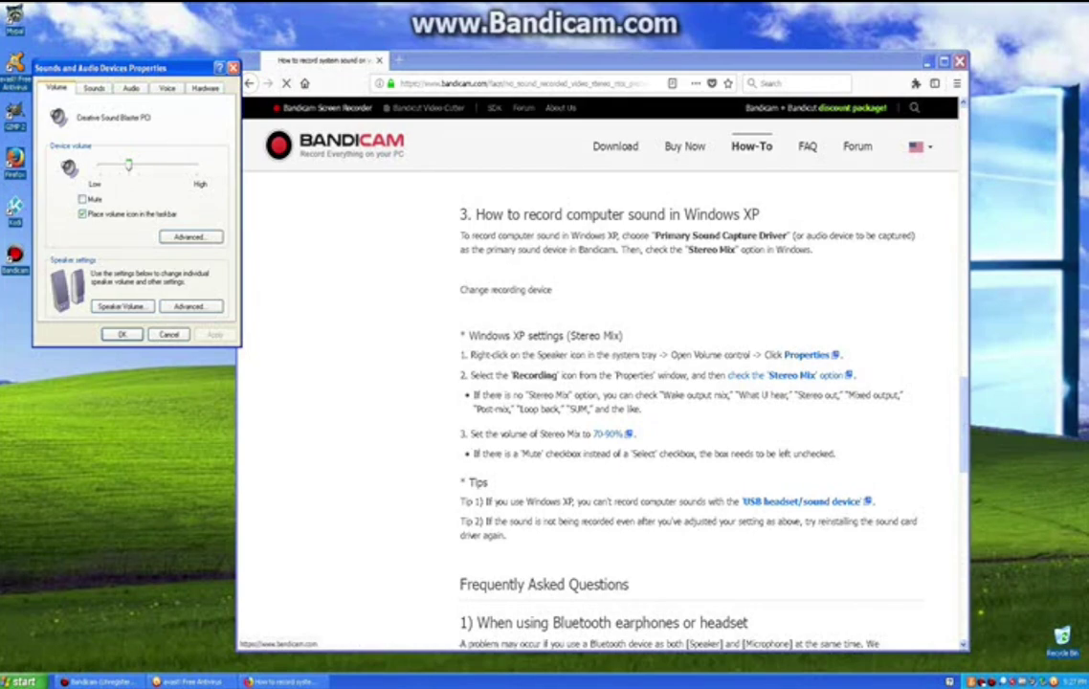
pyautogui.click(205, 88)
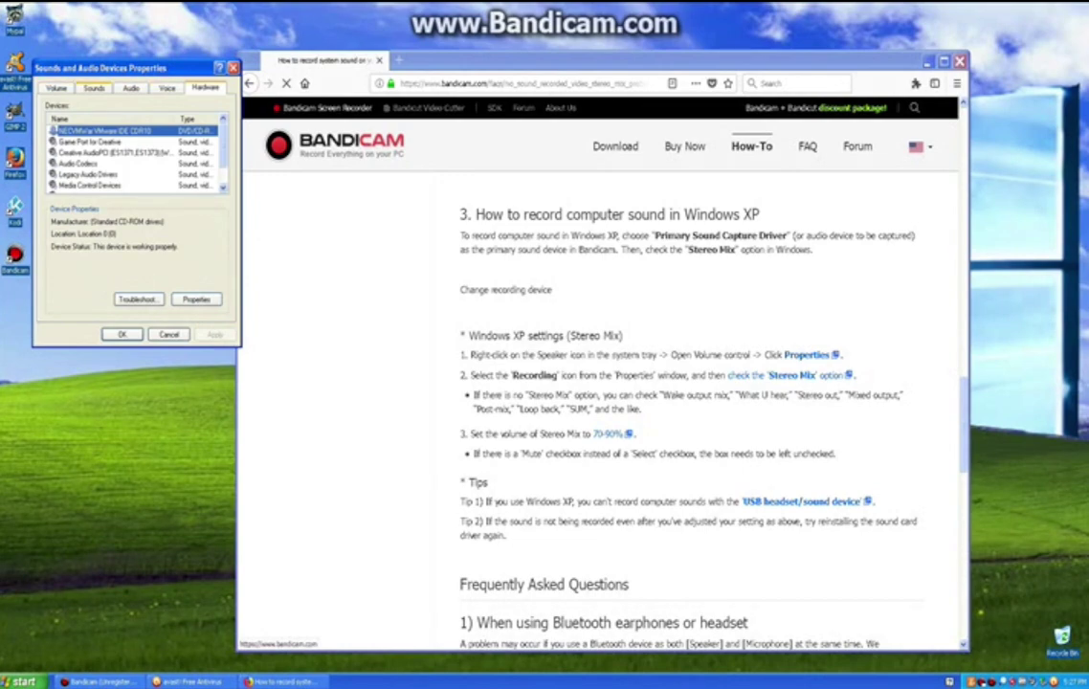
pyautogui.hotkey('ctrl', 'Tab')
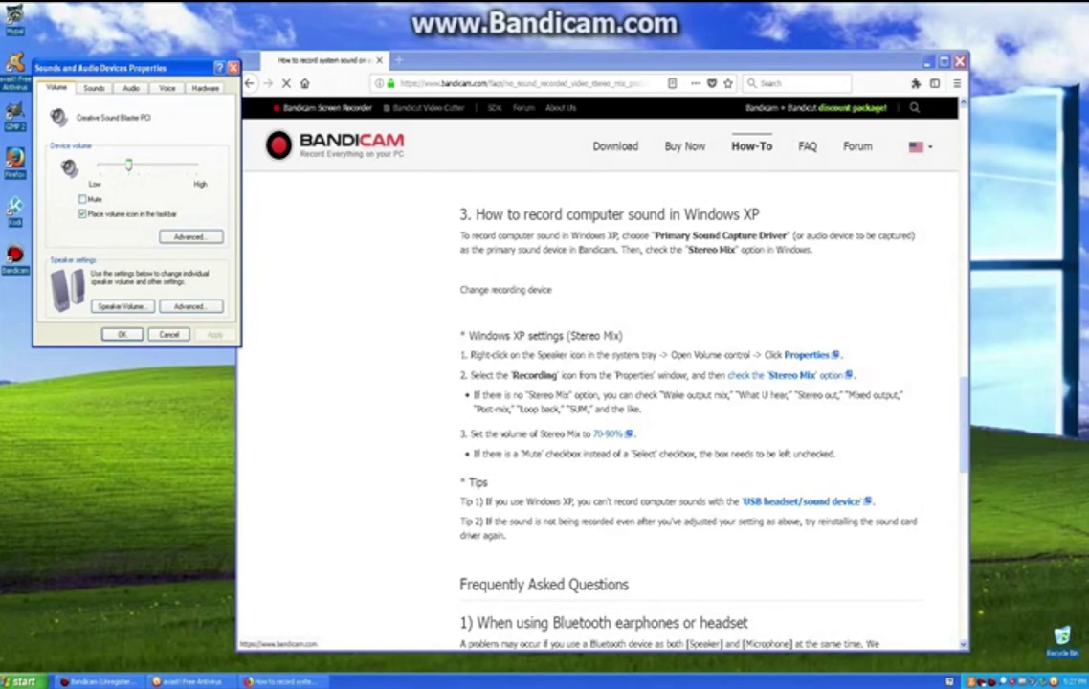
# - Close the Sounds and Audio Devices Properties
pyautogui.click(233, 68)
pyautogui.press('super')
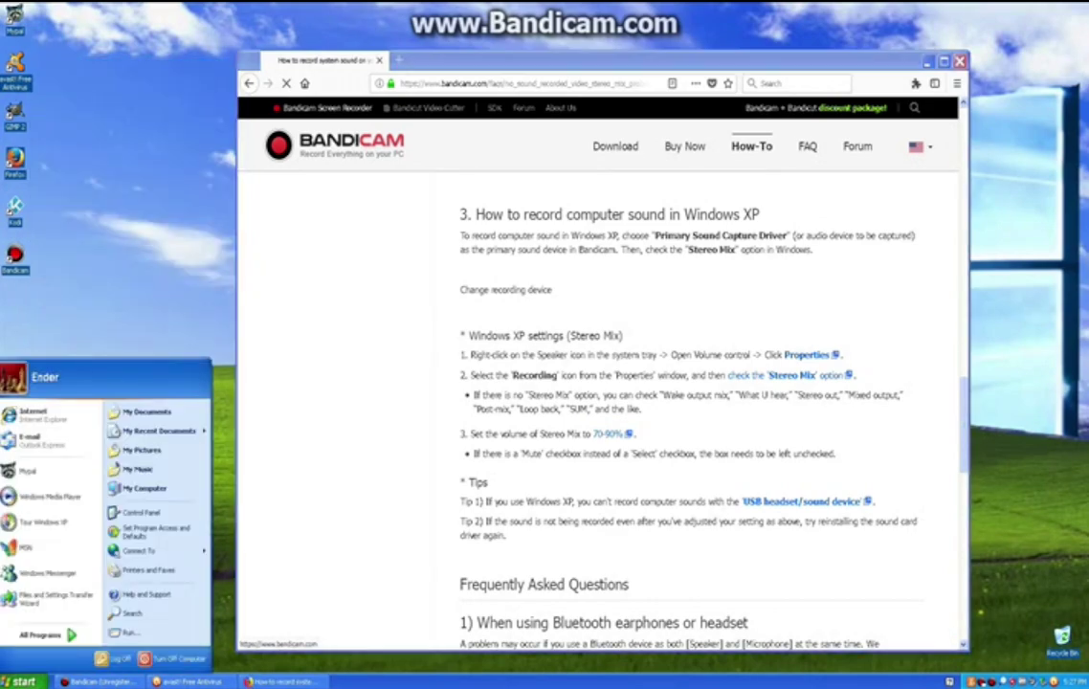
pyautogui.moveTo(42, 636)
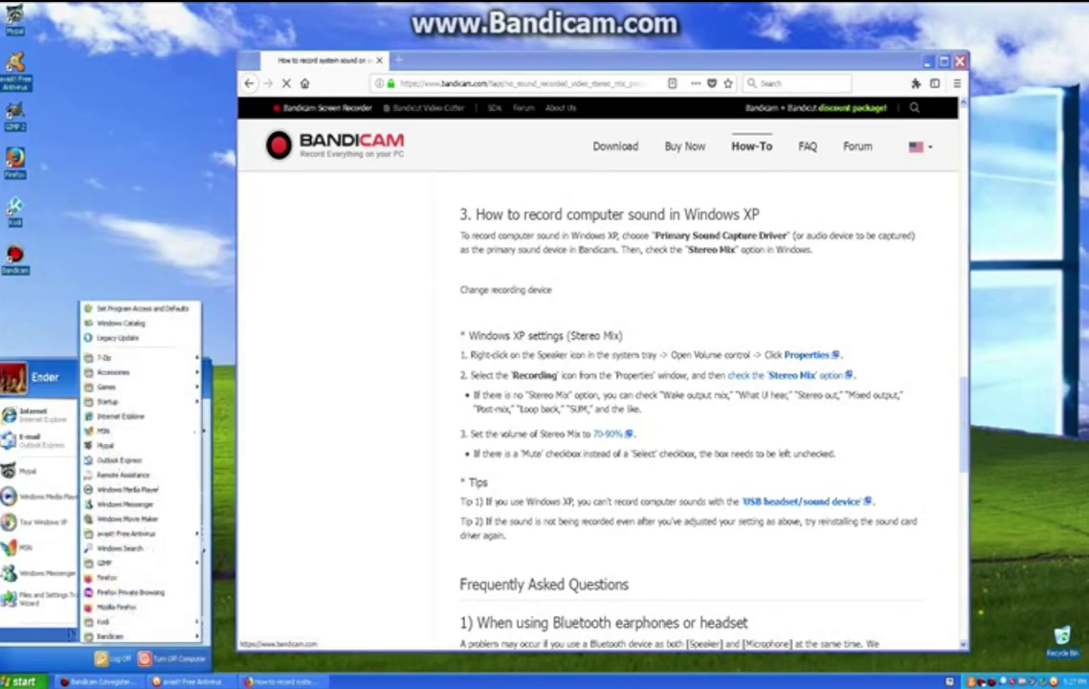
pyautogui.press('Escape')
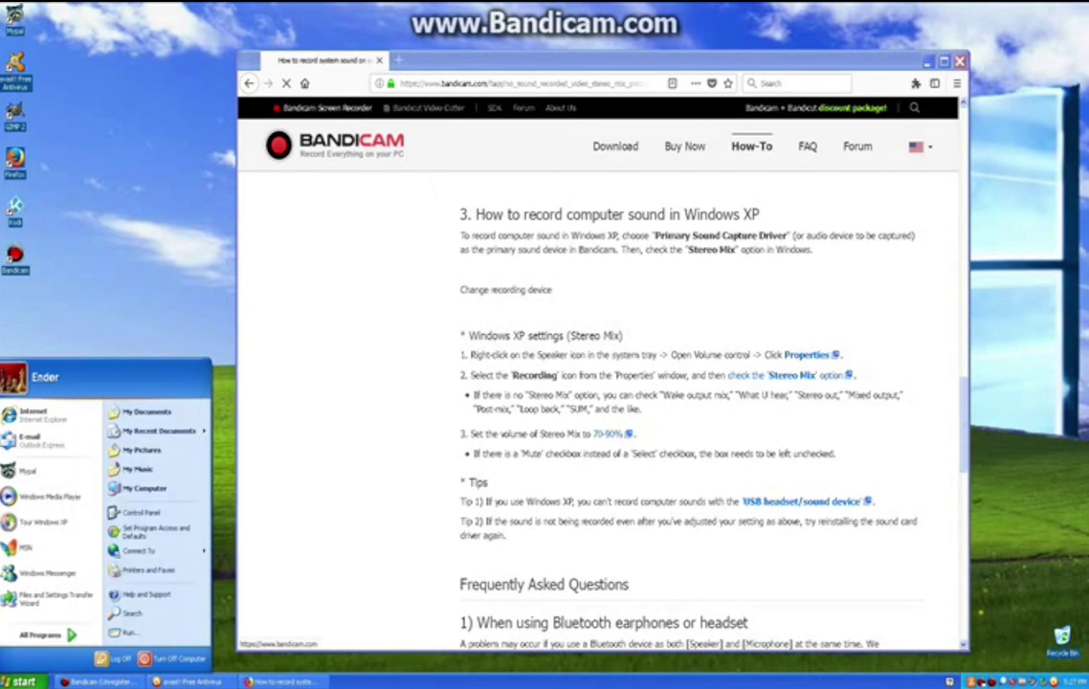
pyautogui.press('Escape')
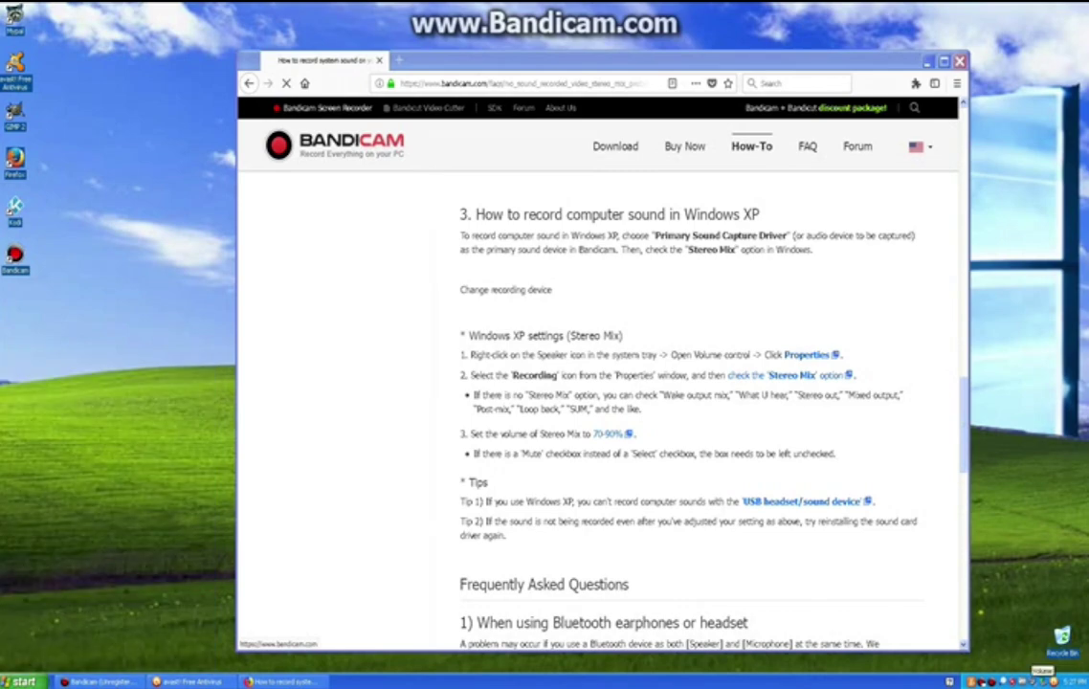
# - Open the Volume Control properties, switch to the Recording controls, and include Stereo Mix among the displayed volume controls
pyautogui.doubleClick(985, 681)
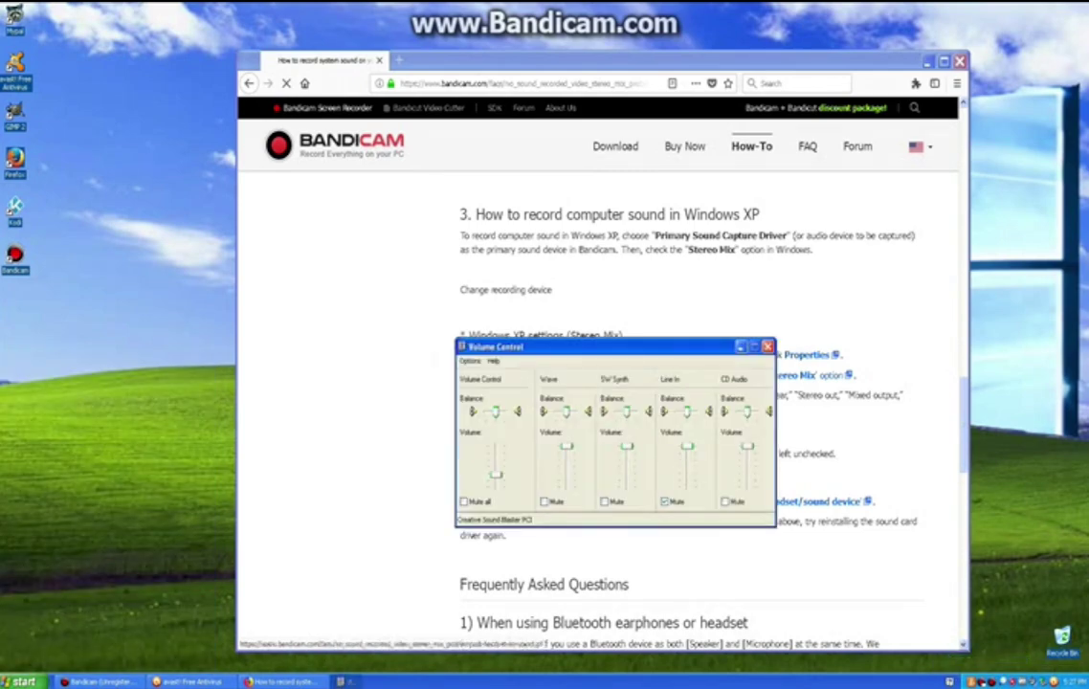
pyautogui.click(469, 360)
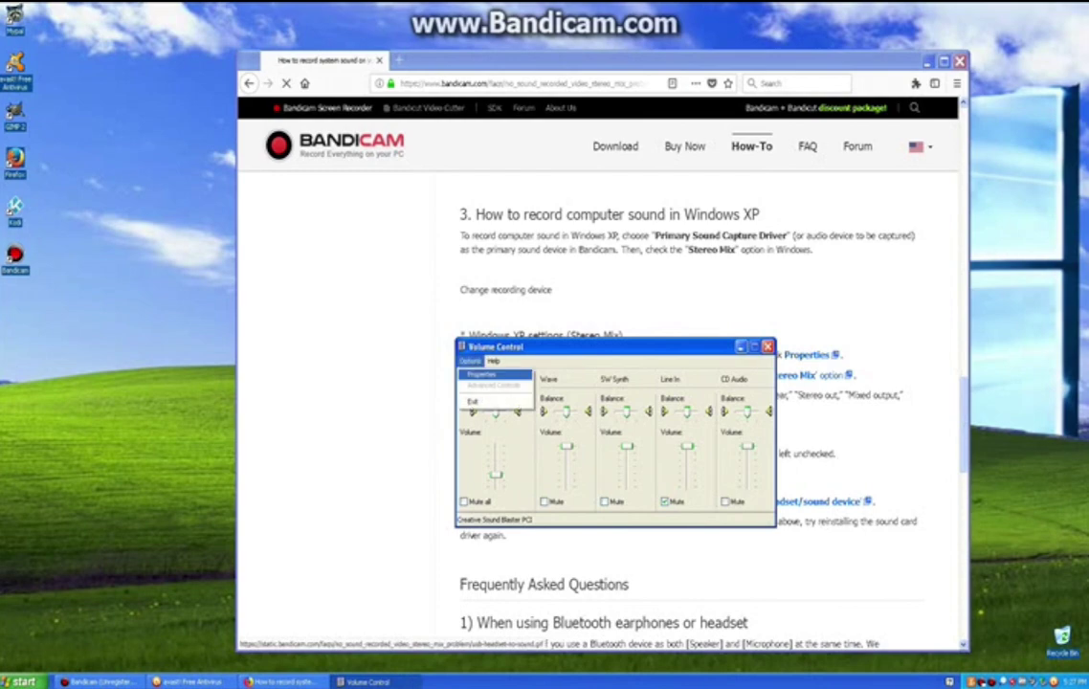
pyautogui.click(480, 372)
pyautogui.click(473, 454)
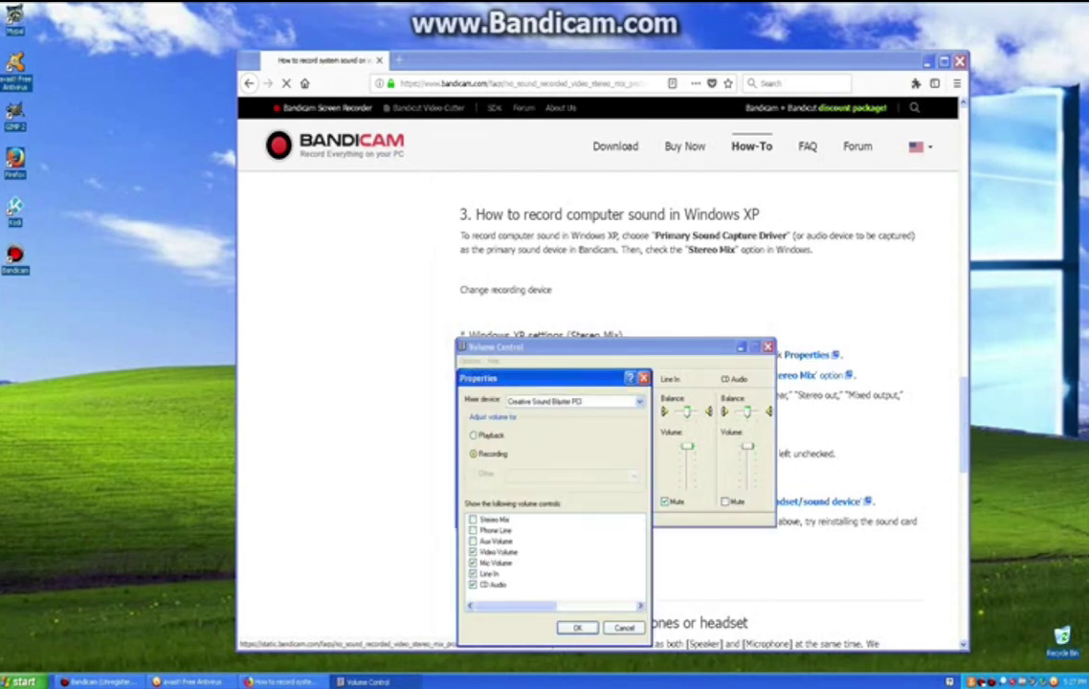
pyautogui.click(280, 681)
pyautogui.click(577, 628)
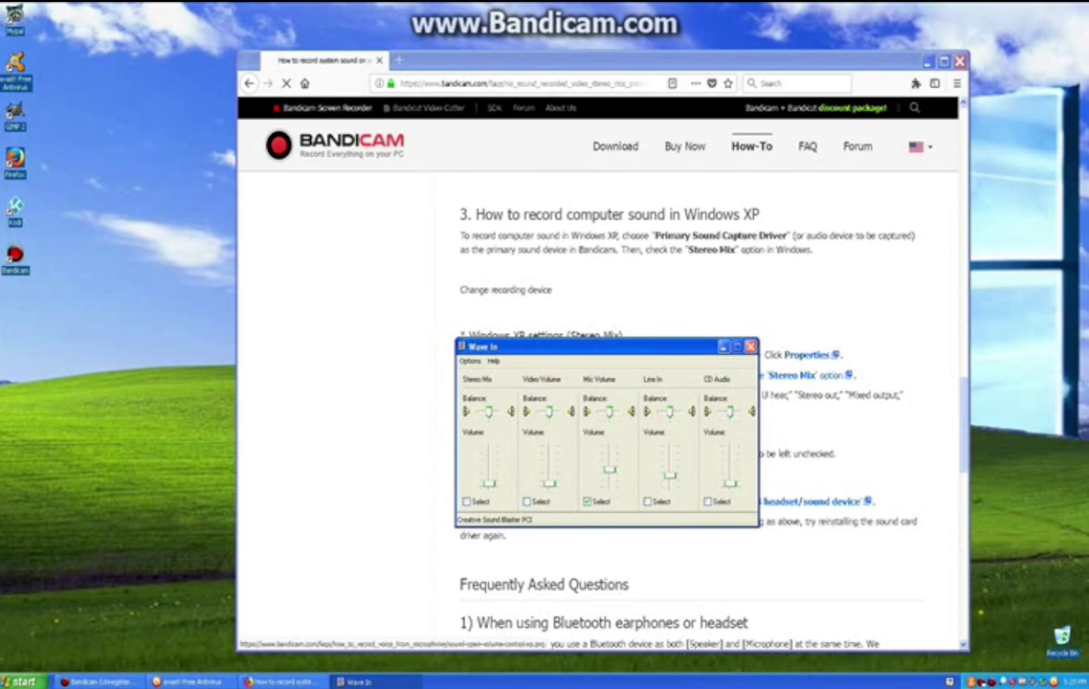
# - Raise the Stereo Mix and Video Volume recording levels to maximum, and close the mixer and Firefox
pyautogui.moveTo(489, 483); pyautogui.dragTo(489, 446)
pyautogui.moveTo(549, 483); pyautogui.dragTo(549, 446)
pyautogui.click(751, 347)
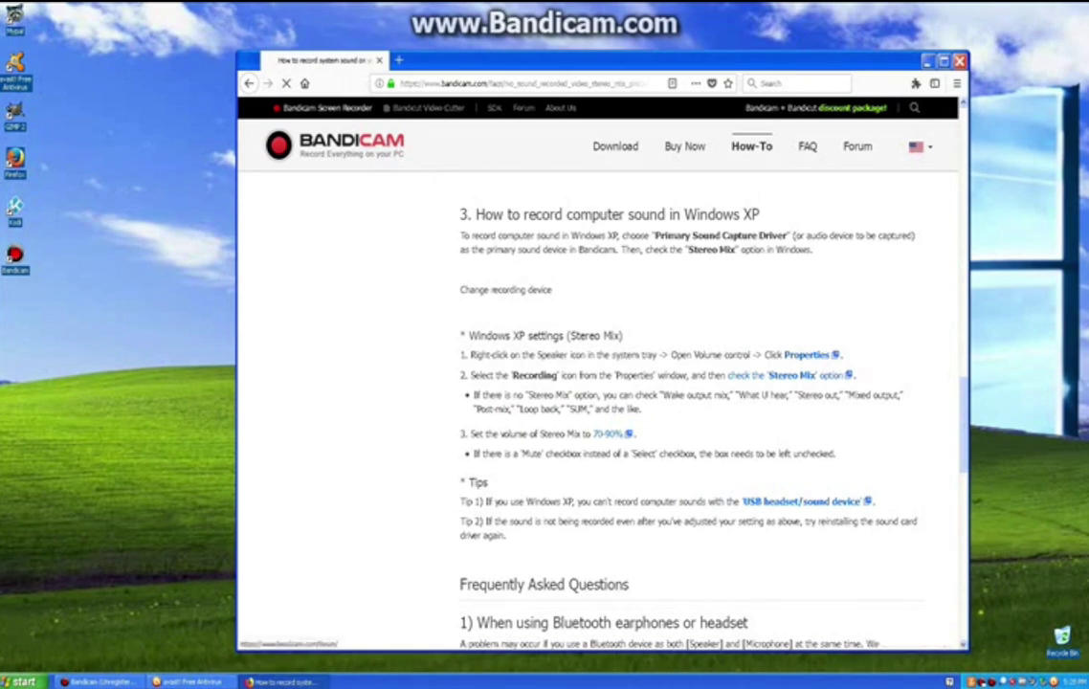
pyautogui.click(960, 61)
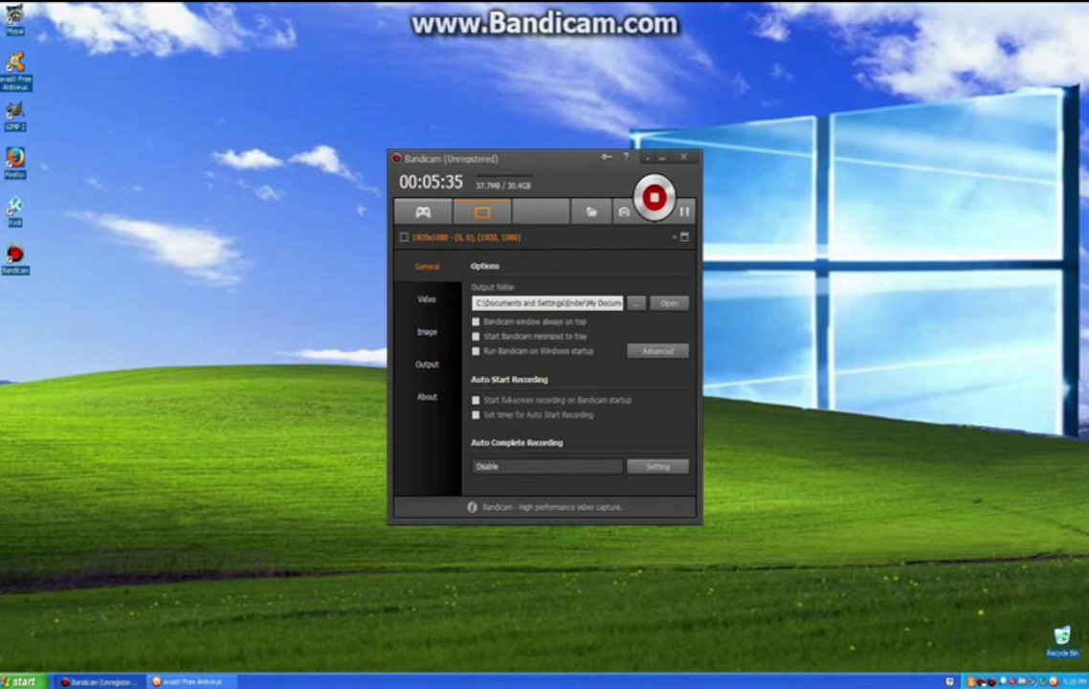
# - Play the animated Windows XP Tour, view its "Playing Music, Video, CDs" topic, and exit the tour
pyautogui.click(21, 681)
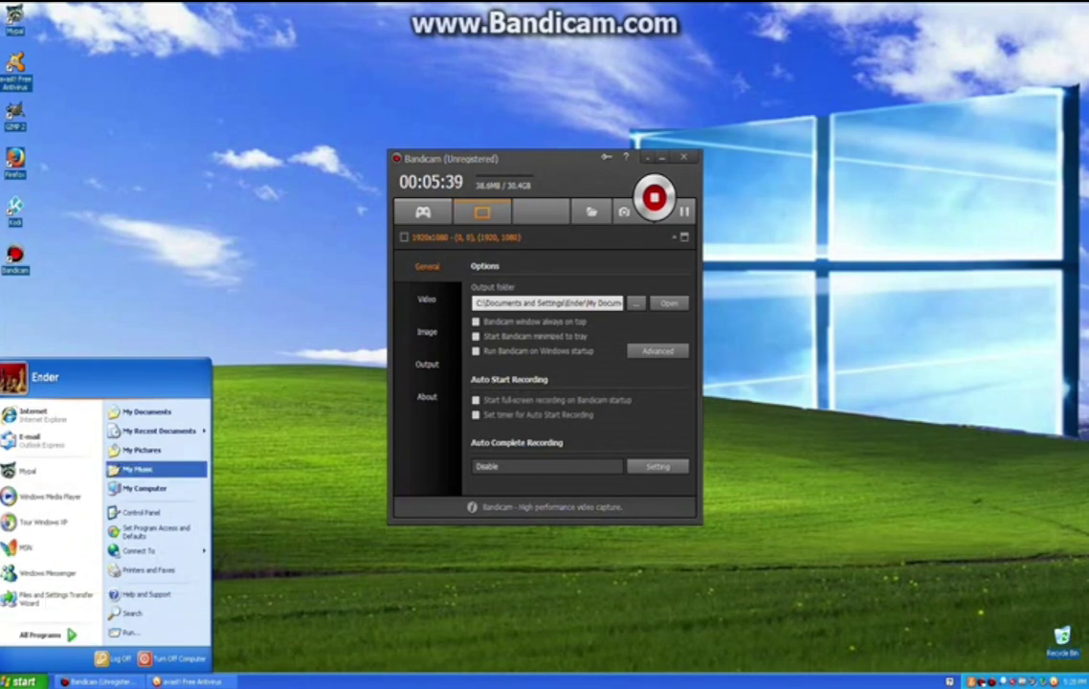
pyautogui.click(40, 634)
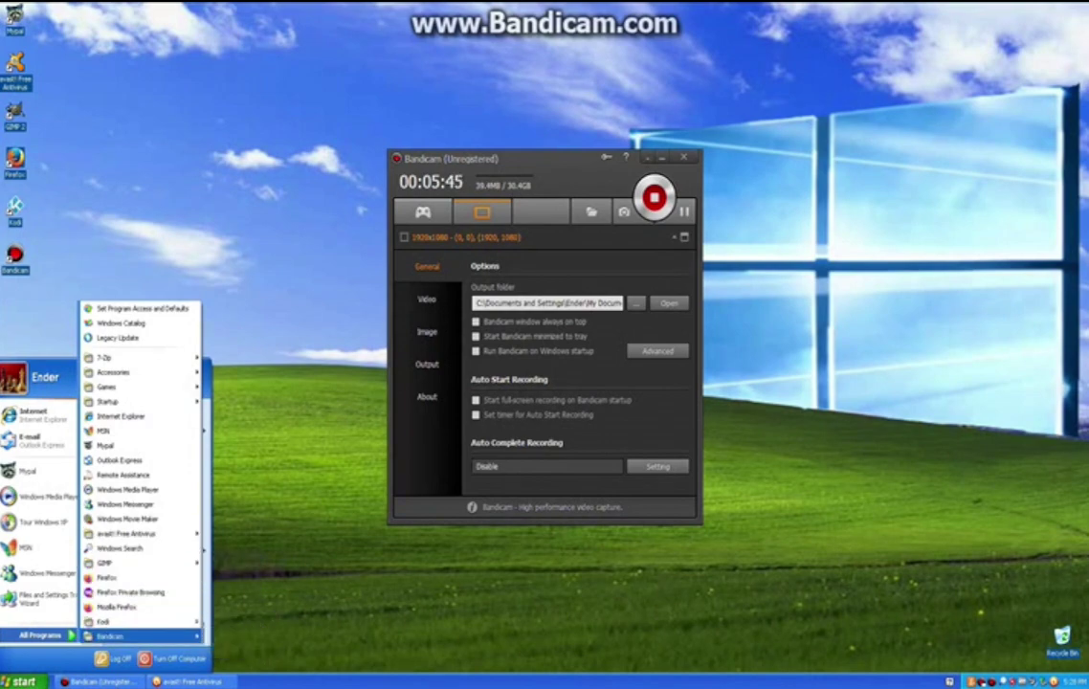
pyautogui.moveTo(134, 387)
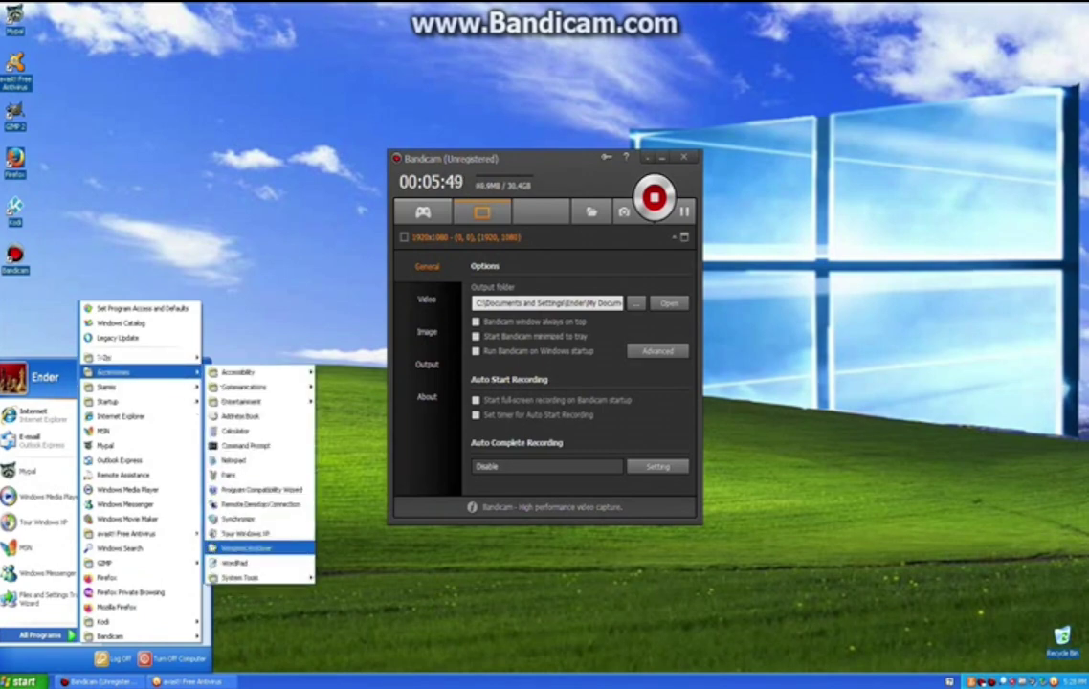
pyautogui.click(247, 533)
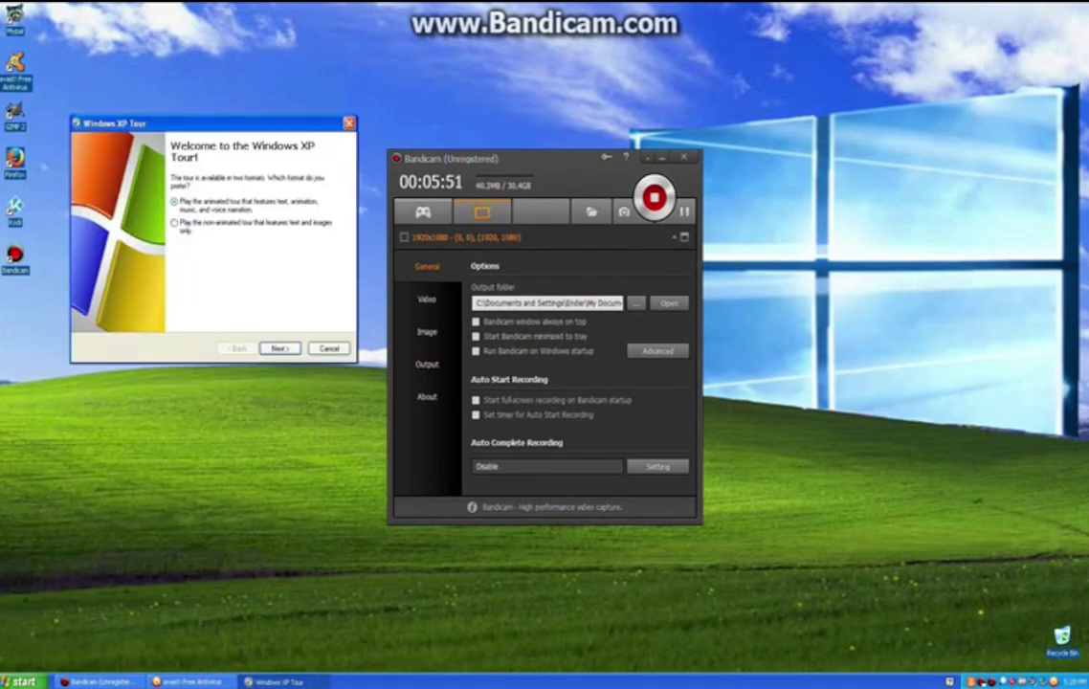
pyautogui.click(280, 348)
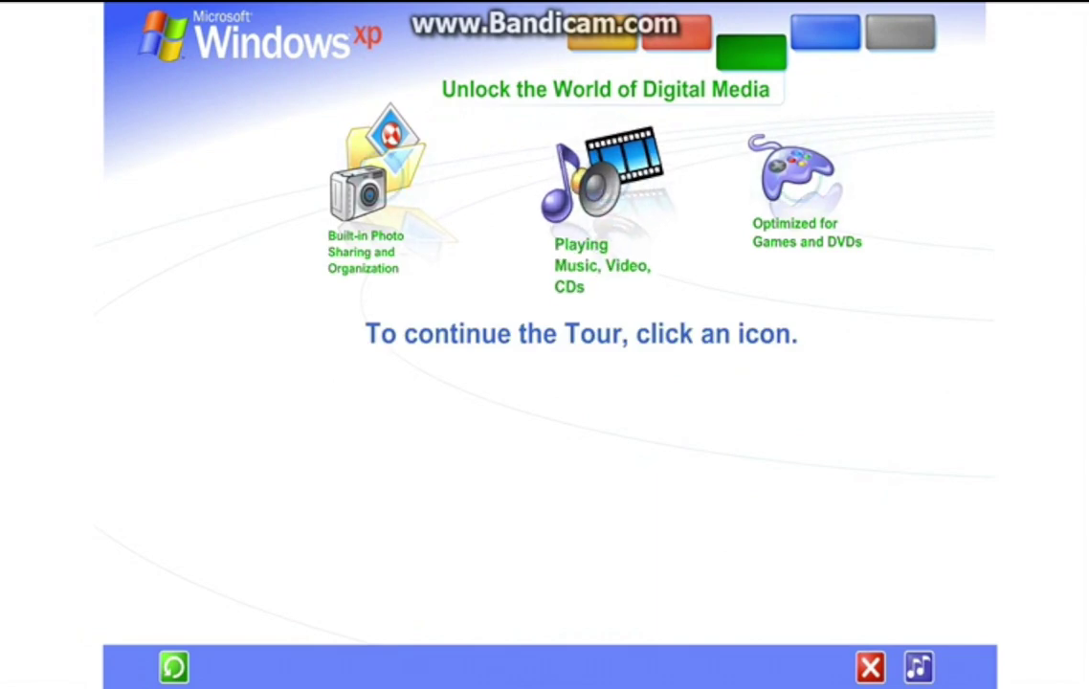
pyautogui.click(601, 168)
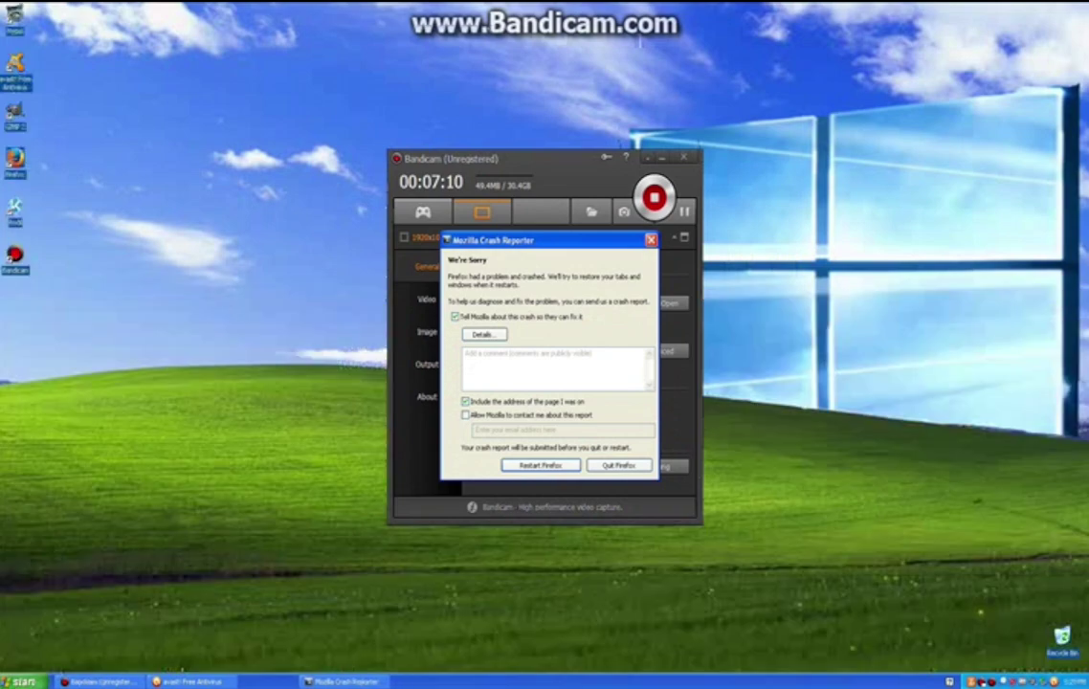
pyautogui.click(870, 667)
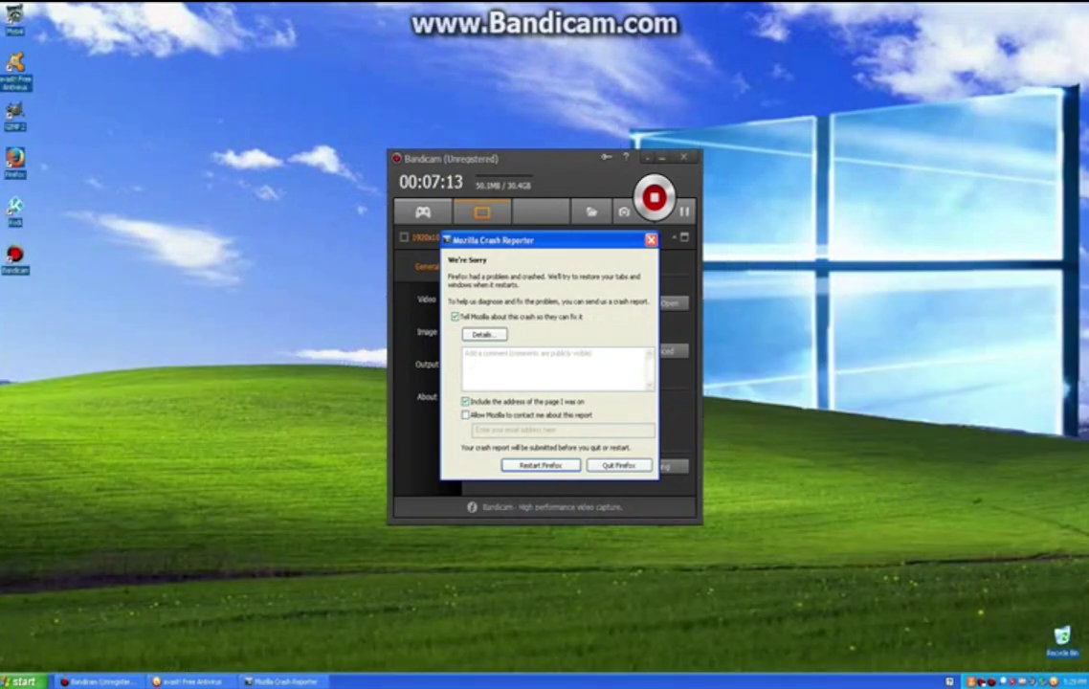
# - Dismiss the Mozilla Crash Reporter and switch to Internet Explorer
pyautogui.click(650, 240)
pyautogui.click(22, 682)
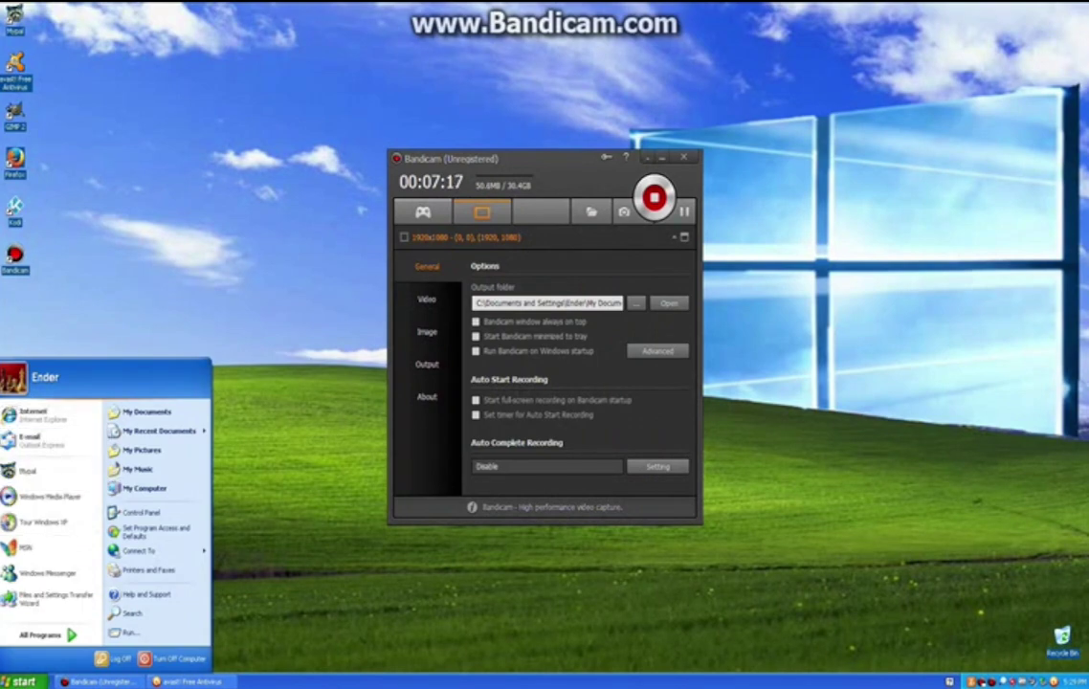
pyautogui.click(38, 416)
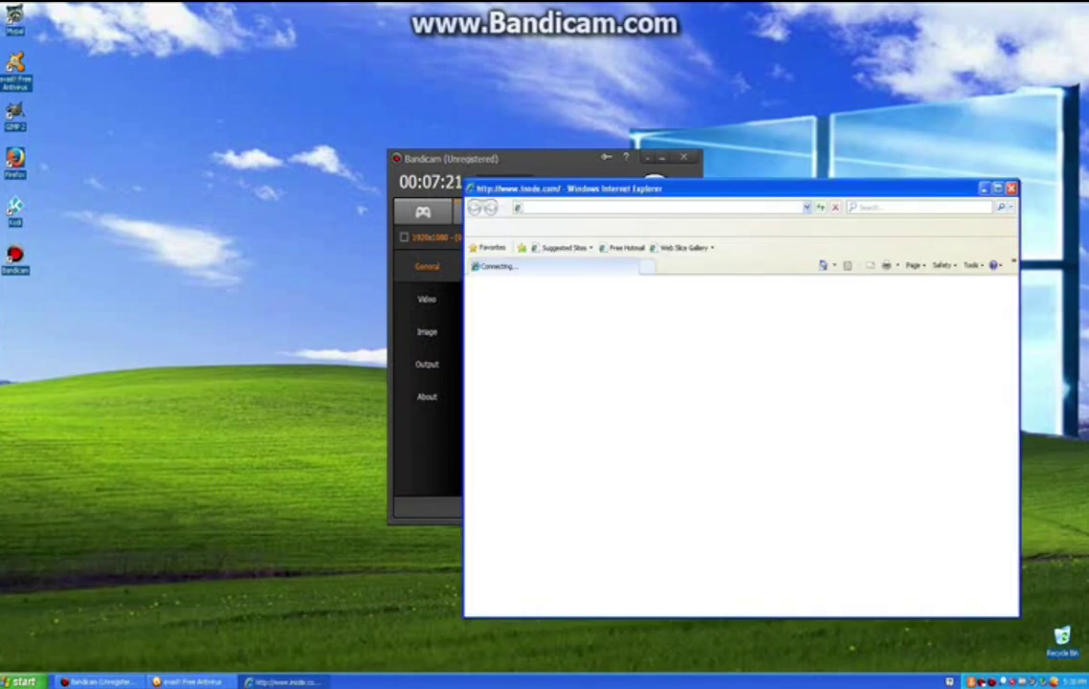
# - Open the Local Area Network (LAN) Settings from the Connections section of Internet Options
pyautogui.click(571, 227)
pyautogui.press('Down')
pyautogui.press('Down')
pyautogui.press('Down')
pyautogui.press('Down')
pyautogui.press('Down')
pyautogui.press('Down')
pyautogui.press('Down')
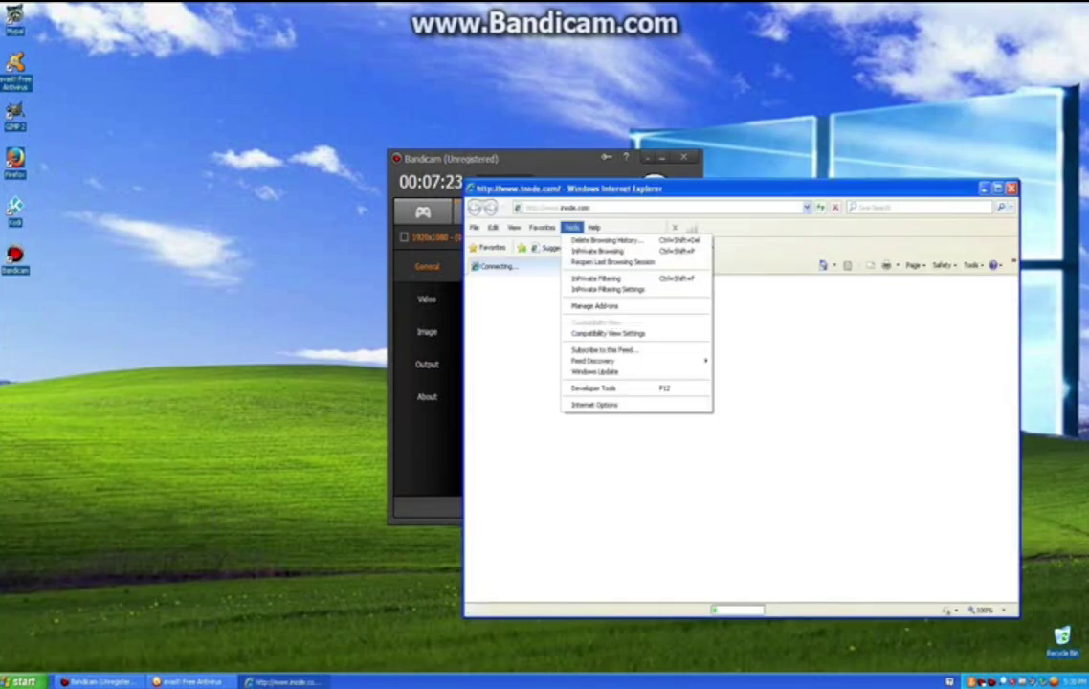
pyautogui.press('Return')
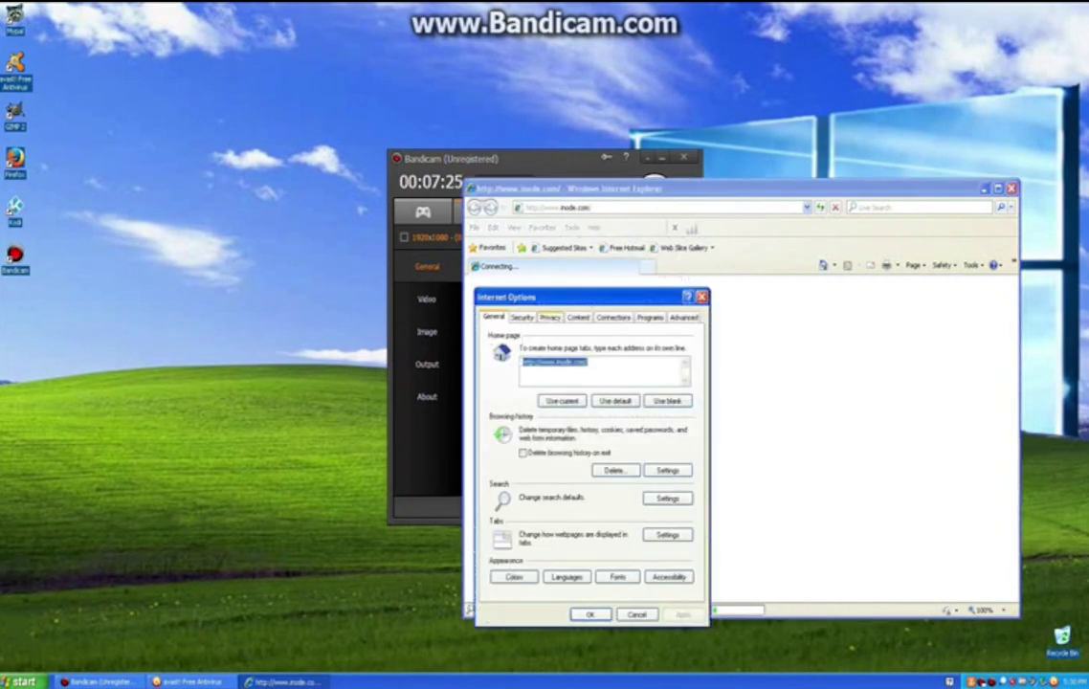
pyautogui.hotkey('ctrl', 'Tab')
pyautogui.hotkey('ctrl', 'Tab')
pyautogui.hotkey('ctrl', 'Tab')
pyautogui.hotkey('ctrl', 'Tab')
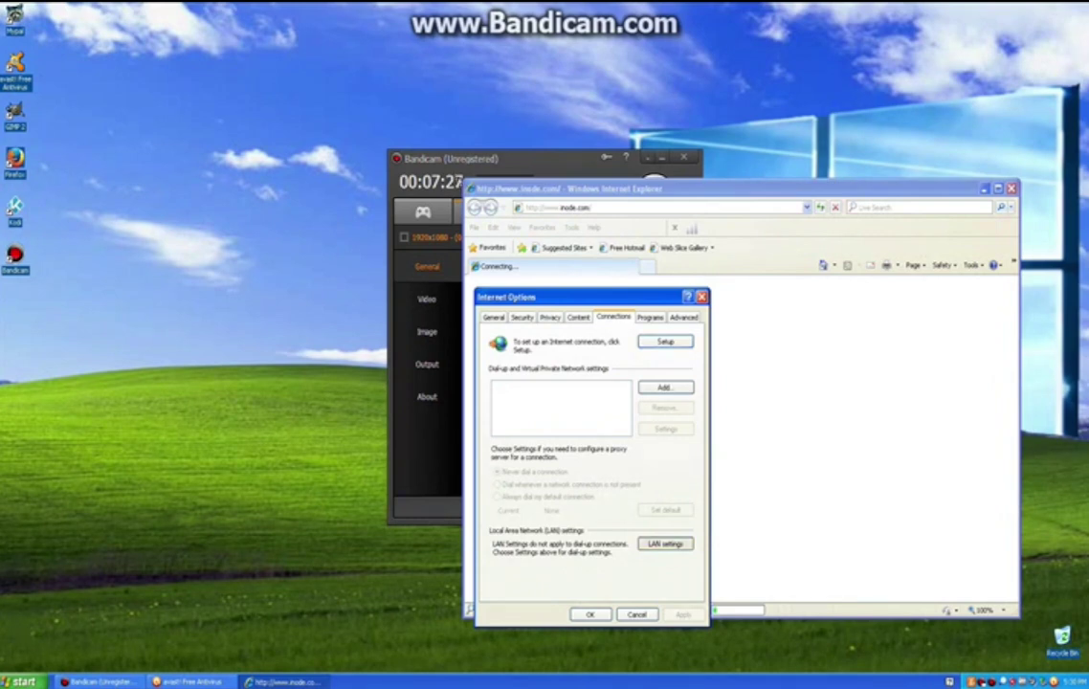
pyautogui.hotkey('alt', 'l')
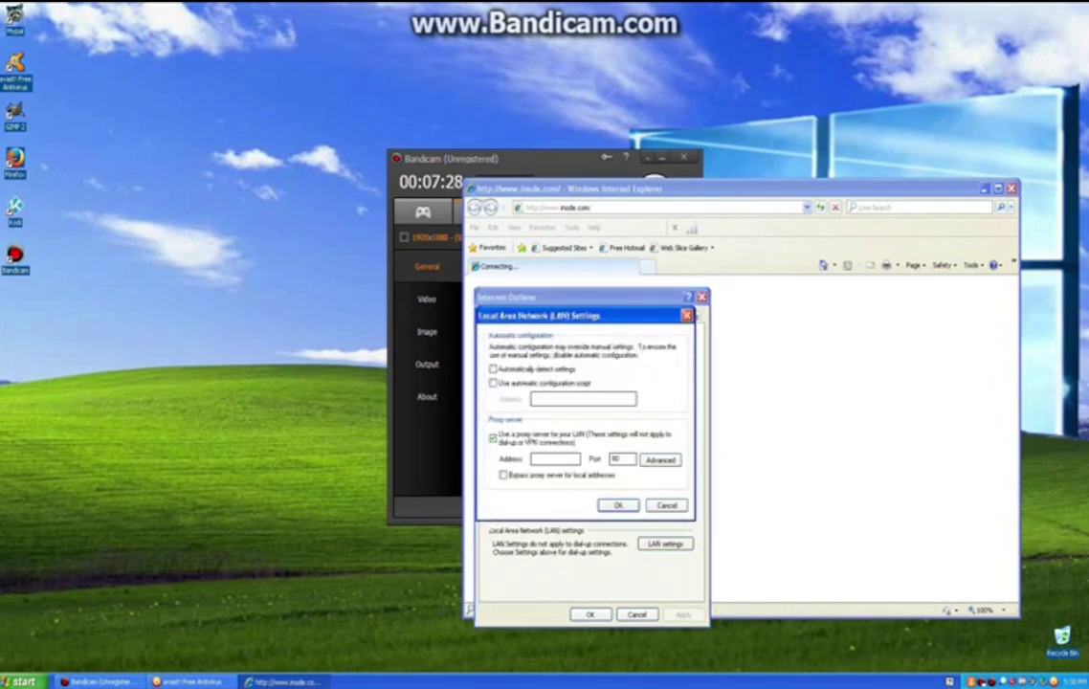
# - Set the LAN proxy server to address wayback.protoweb.org and port 7851, and apply the Internet Options
pyautogui.press('Tab')
pyautogui.write('wqy')
pyautogui.press('BackSpace')
pyautogui.press('BackSpace')
pyautogui.write('ay')
pyautogui.write('ba')
pyautogui.write('protoweb.or')
pyautogui.write('g')
pyautogui.press('Tab')
pyautogui.write('7')
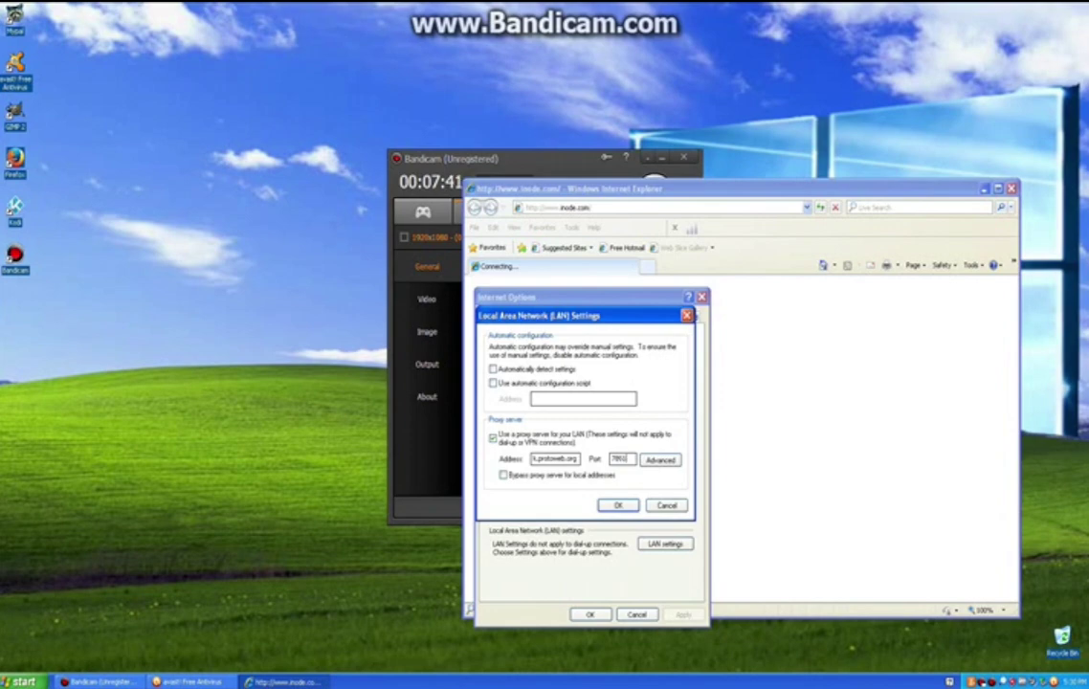
pyautogui.press('Return')
pyautogui.press('Return')
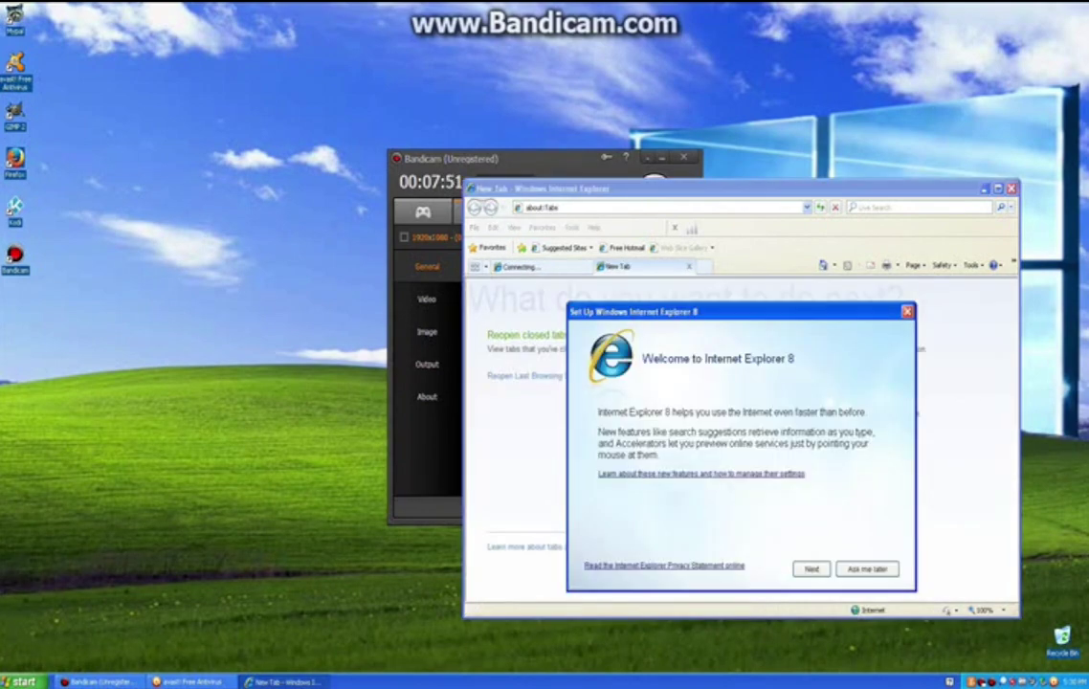
# - Dismiss the Internet Explorer 8 setup, close the still-connecting tab, and load the home page in the remaining tab
pyautogui.click(907, 311)
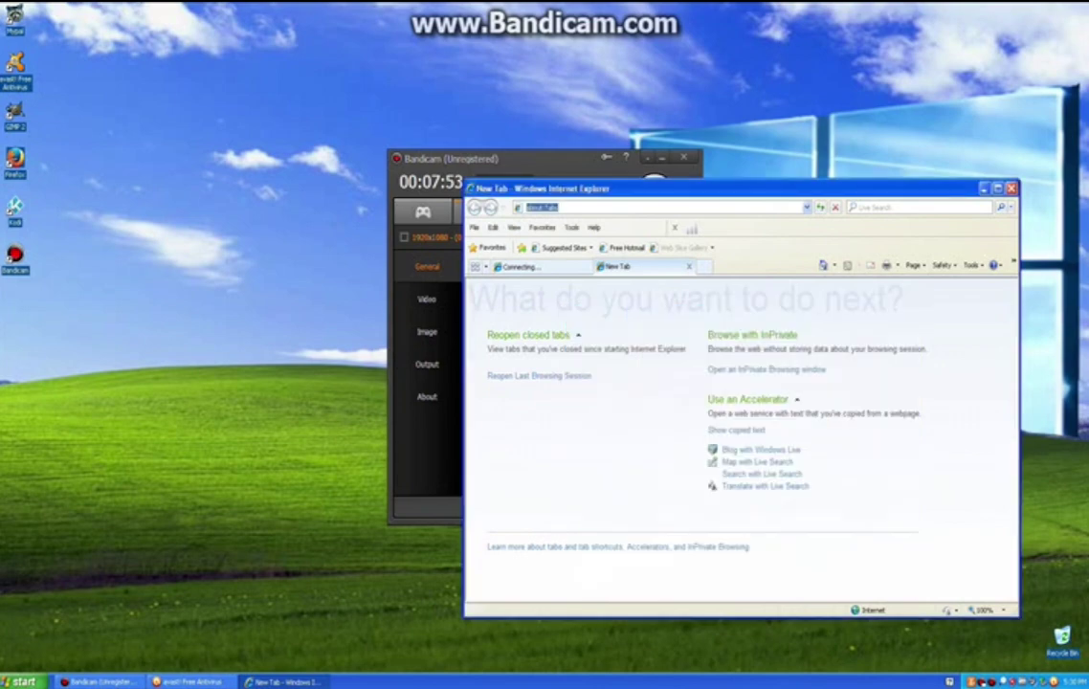
pyautogui.click(536, 267)
pyautogui.click(586, 267)
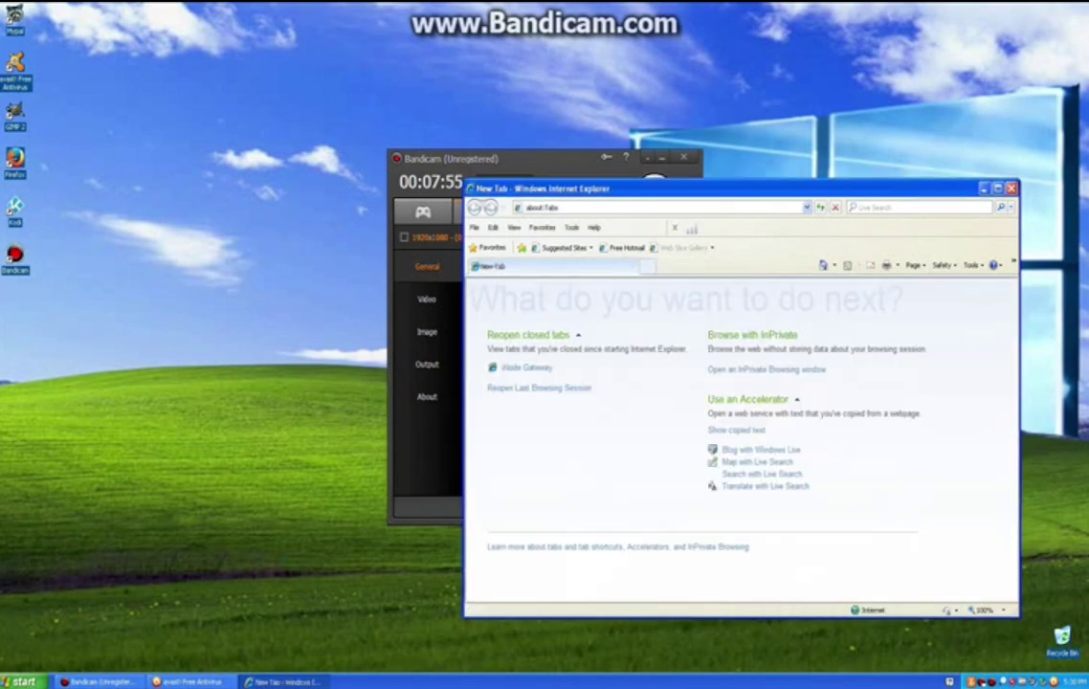
pyautogui.click(824, 266)
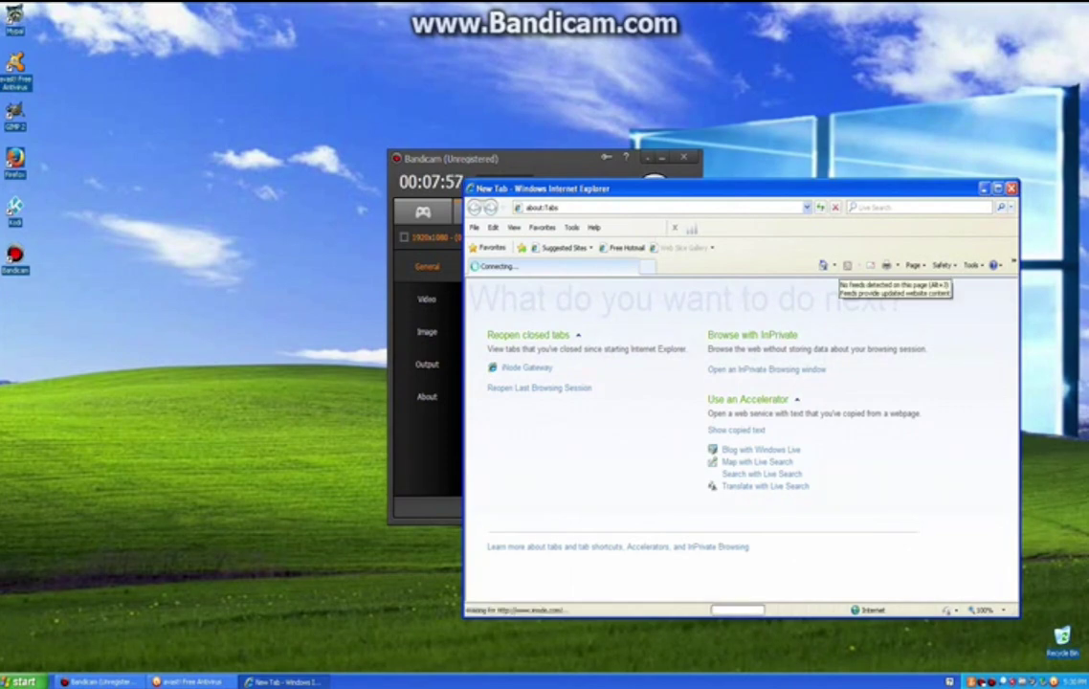
# - Open the Sega Online site from the iNode Gateway's list of recommended websites
pyautogui.scroll(-3, 737, 441)
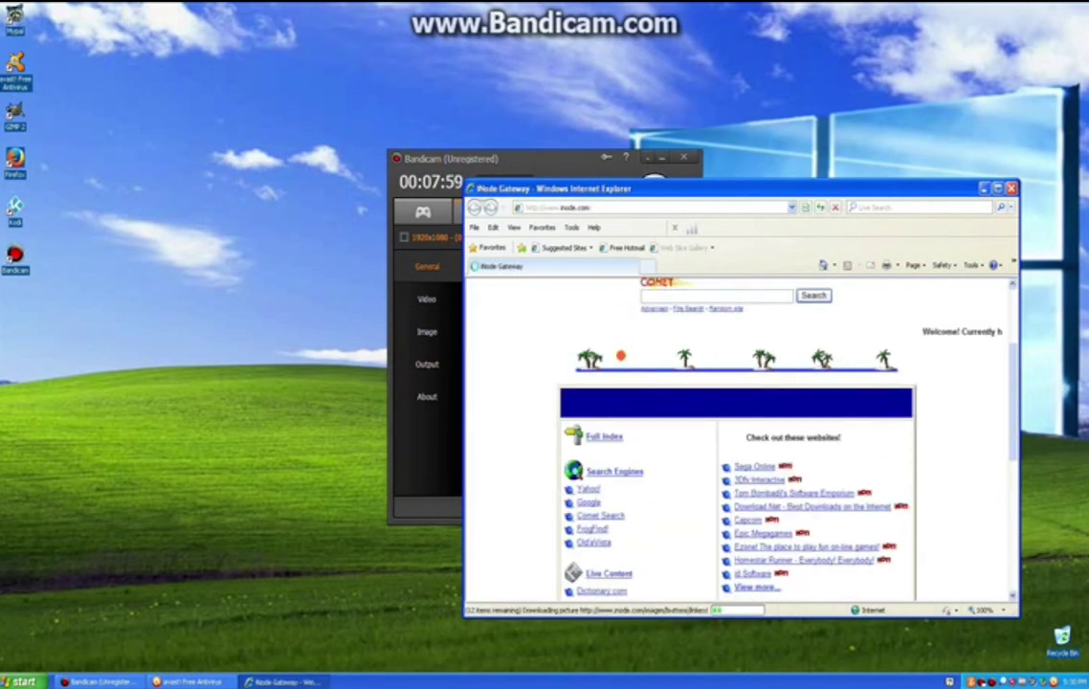
pyautogui.scroll(-1, 738, 441)
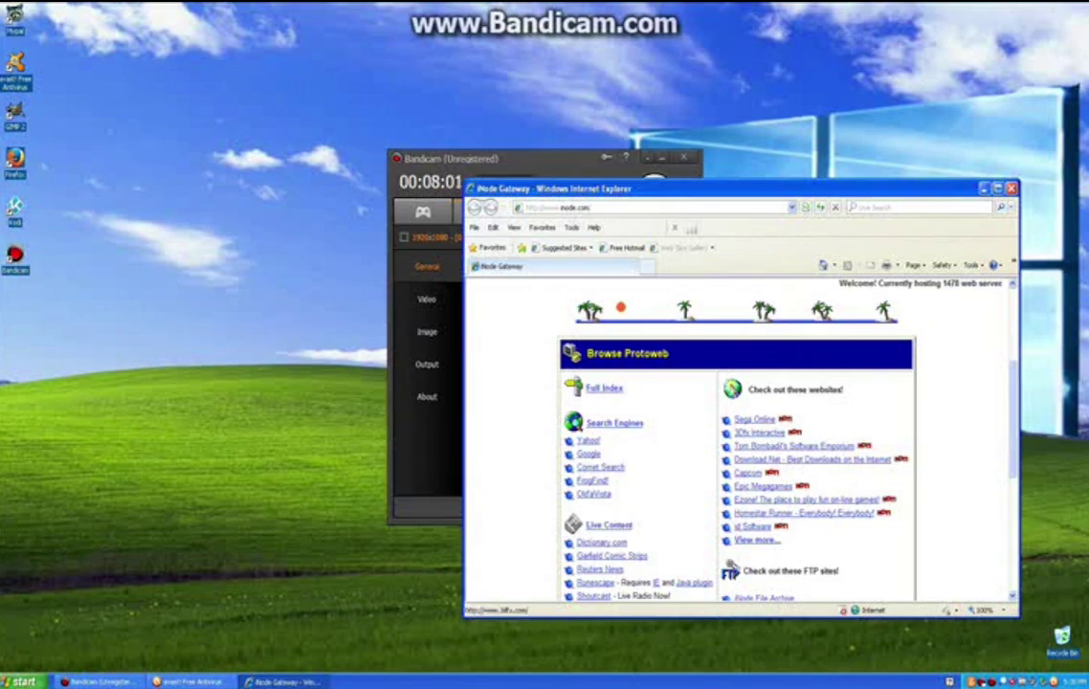
pyautogui.click(754, 419)
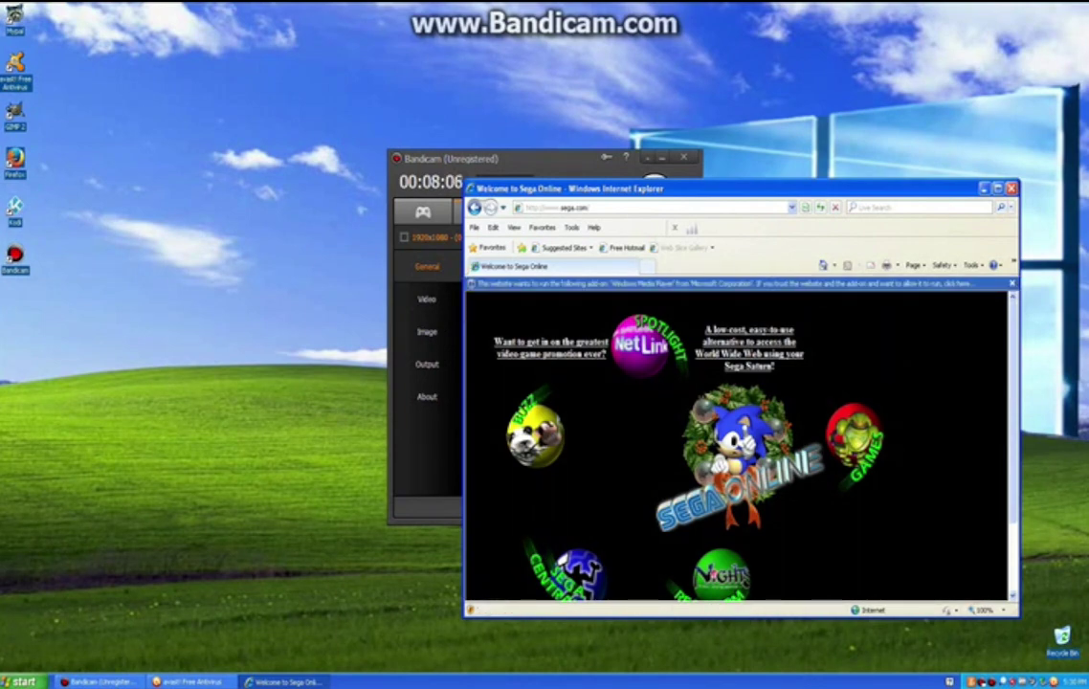
# - Allow the Windows Media Player add-on to run on the Sega Online site and open its Games page
pyautogui.click(777, 284)
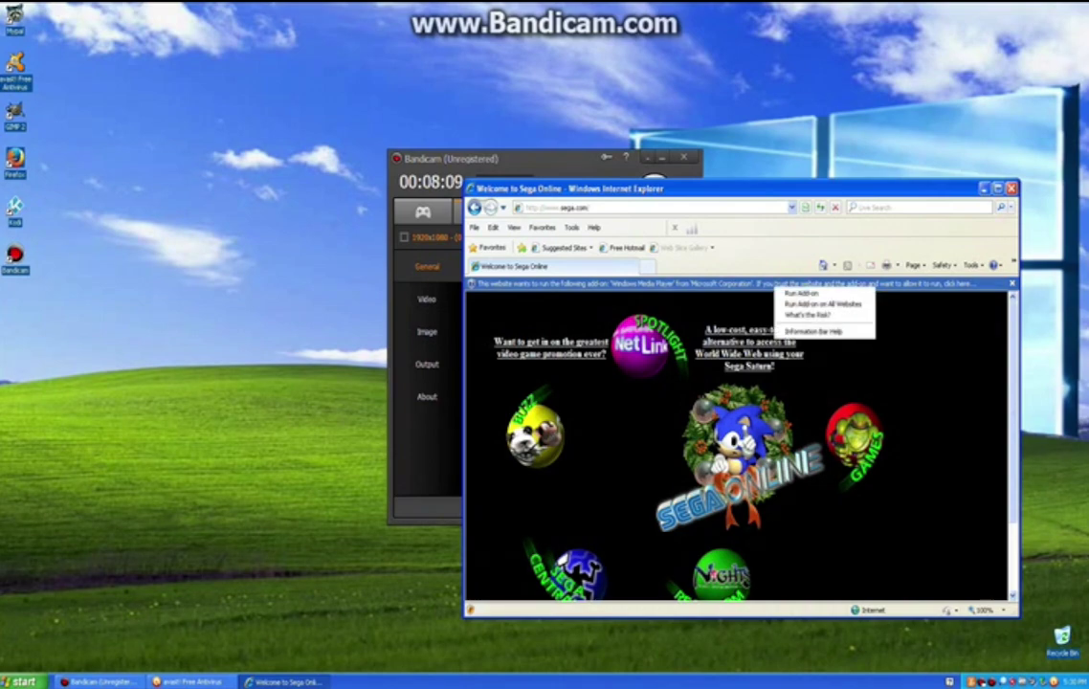
pyautogui.click(802, 293)
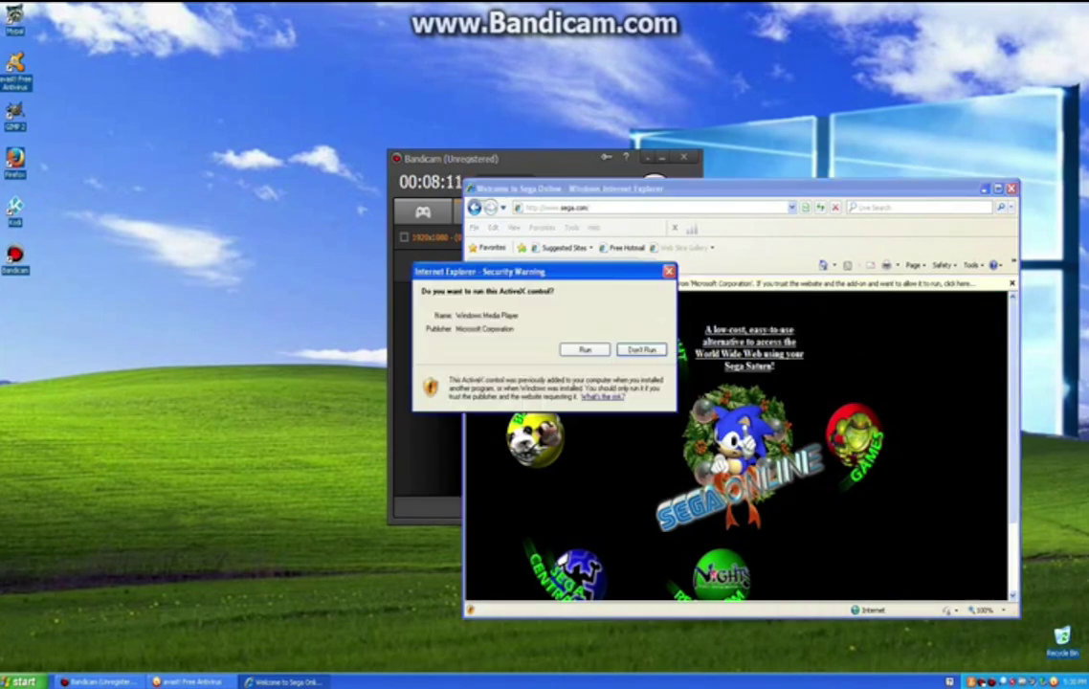
pyautogui.click(584, 350)
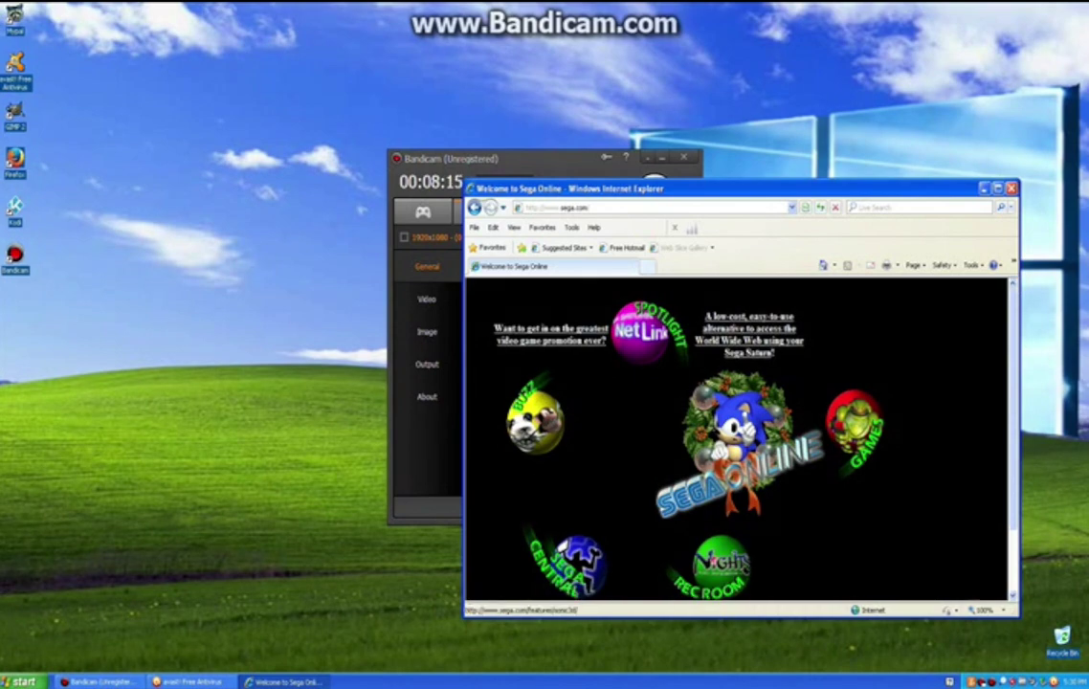
pyautogui.click(851, 433)
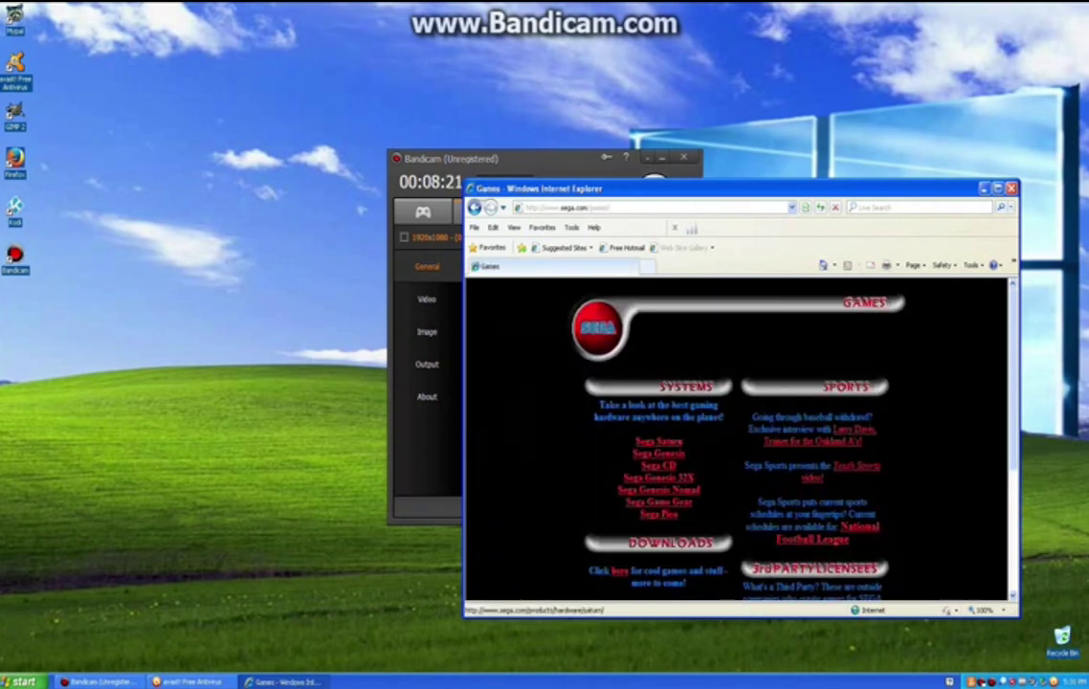
# - Open the Sega Saturn page from the Games page's Systems list, read it through, and return to the Sega Online home page
pyautogui.click(658, 441)
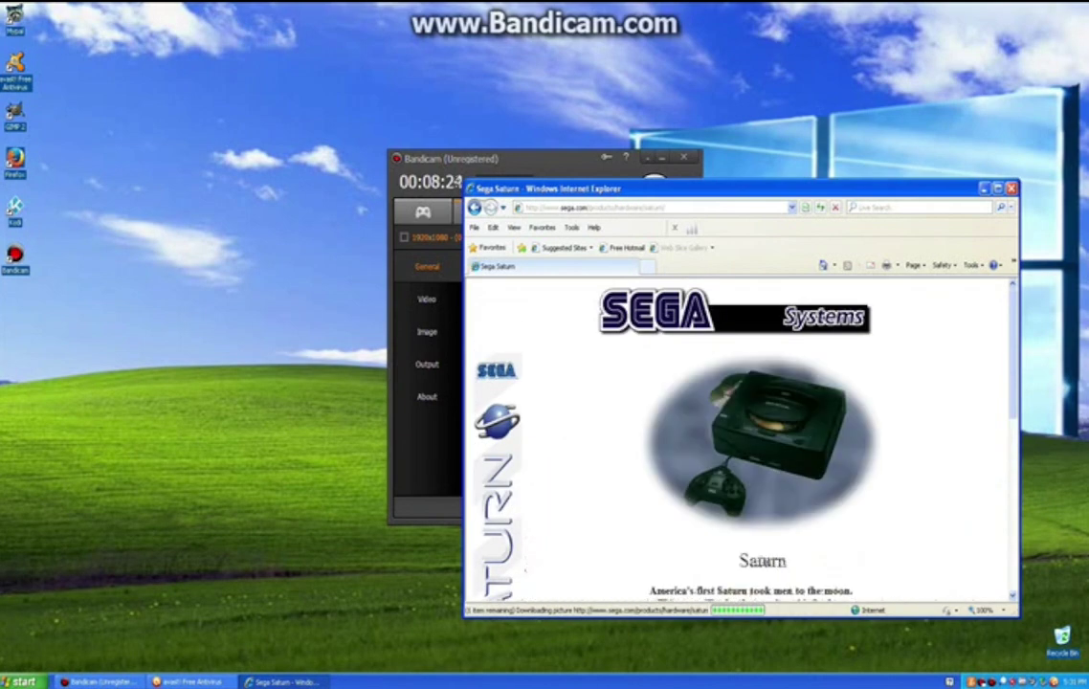
pyautogui.scroll(-3, 741, 440)
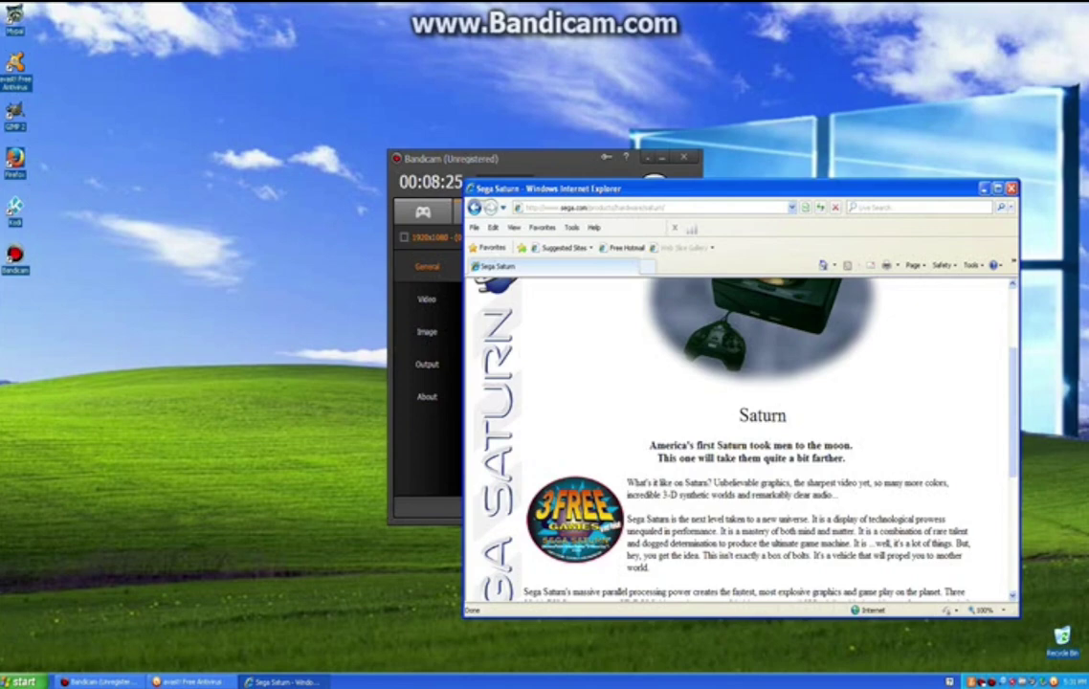
pyautogui.scroll(-1, 741, 440)
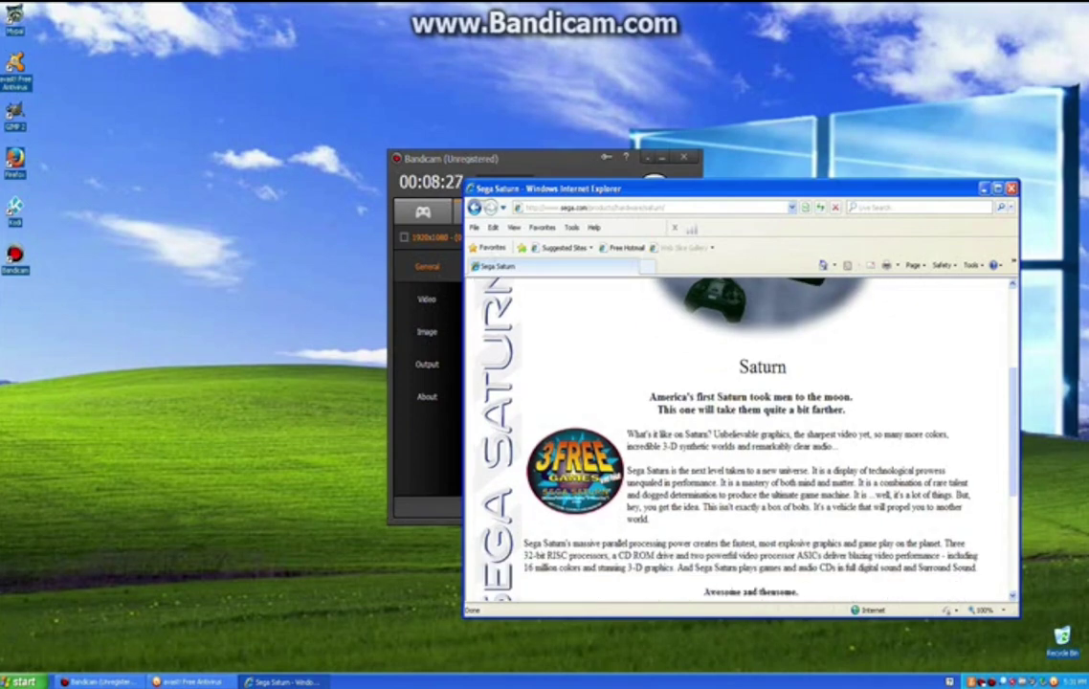
pyautogui.scroll(-5, 742, 441)
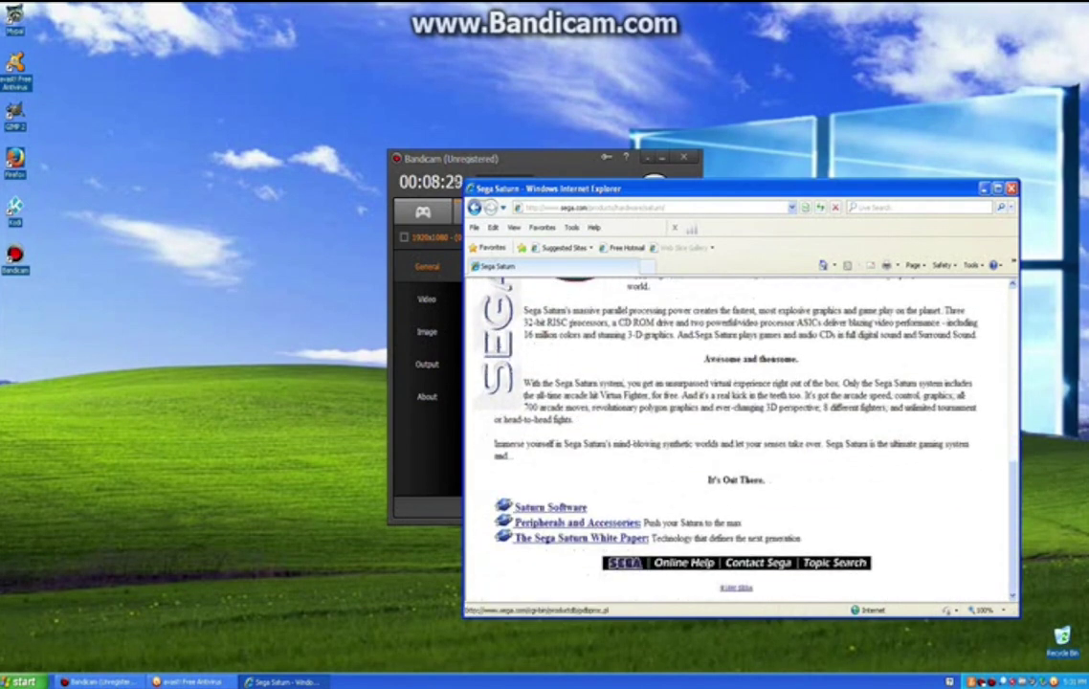
pyautogui.click(627, 564)
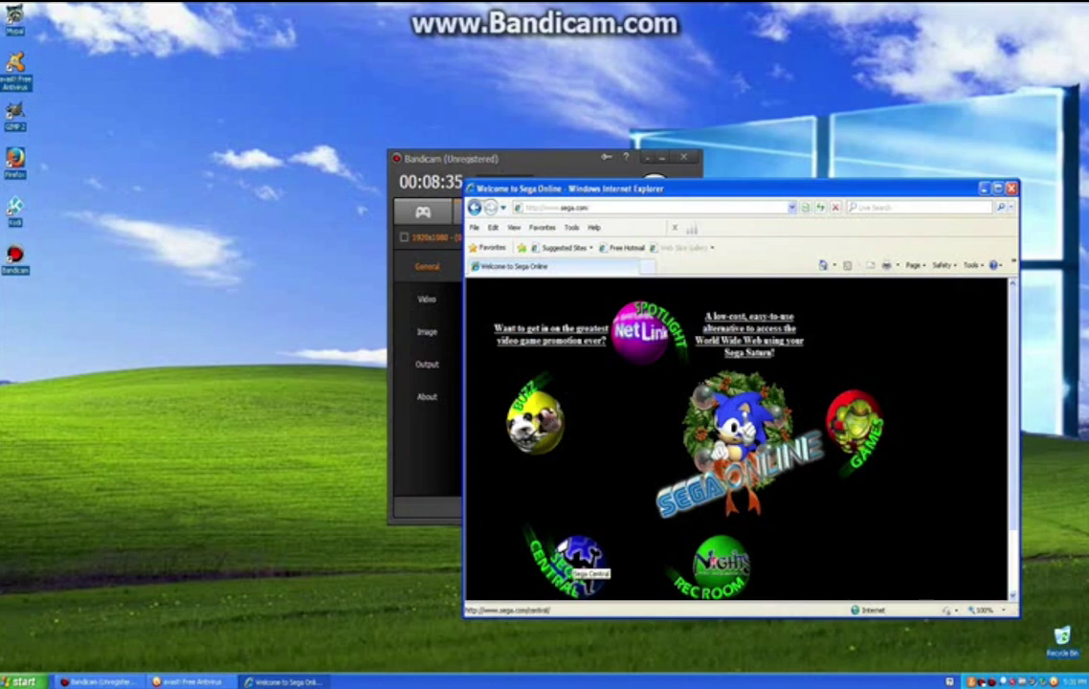
# - Read the Sega Channel page reached through Sega Central, and go back to the Sega Online home page
pyautogui.click(574, 560)
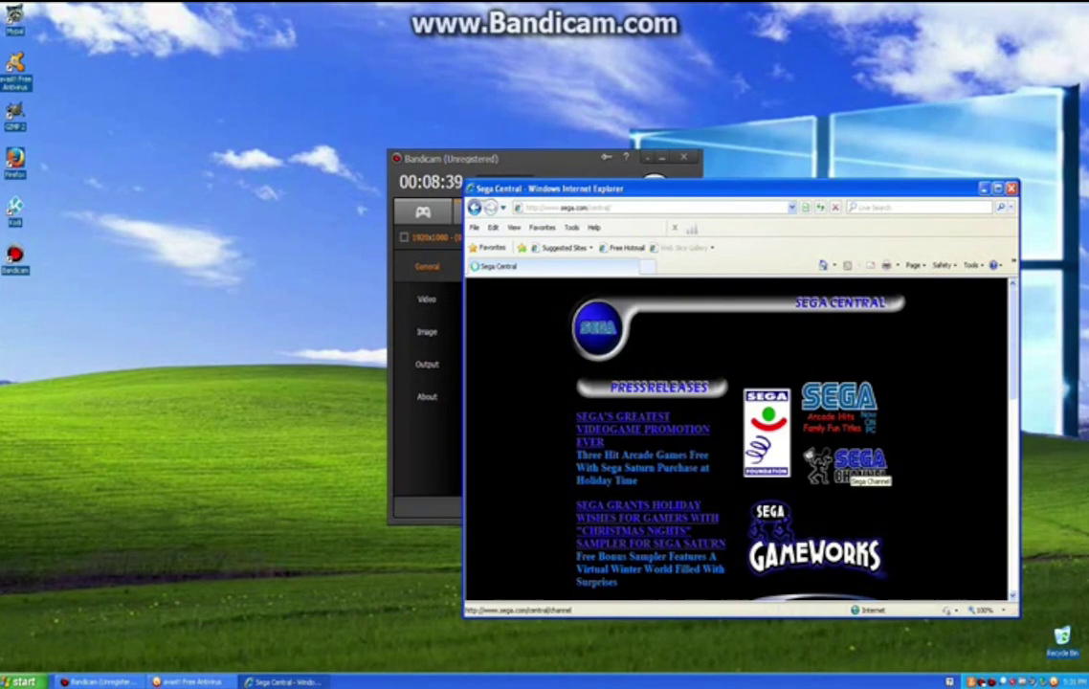
pyautogui.click(846, 464)
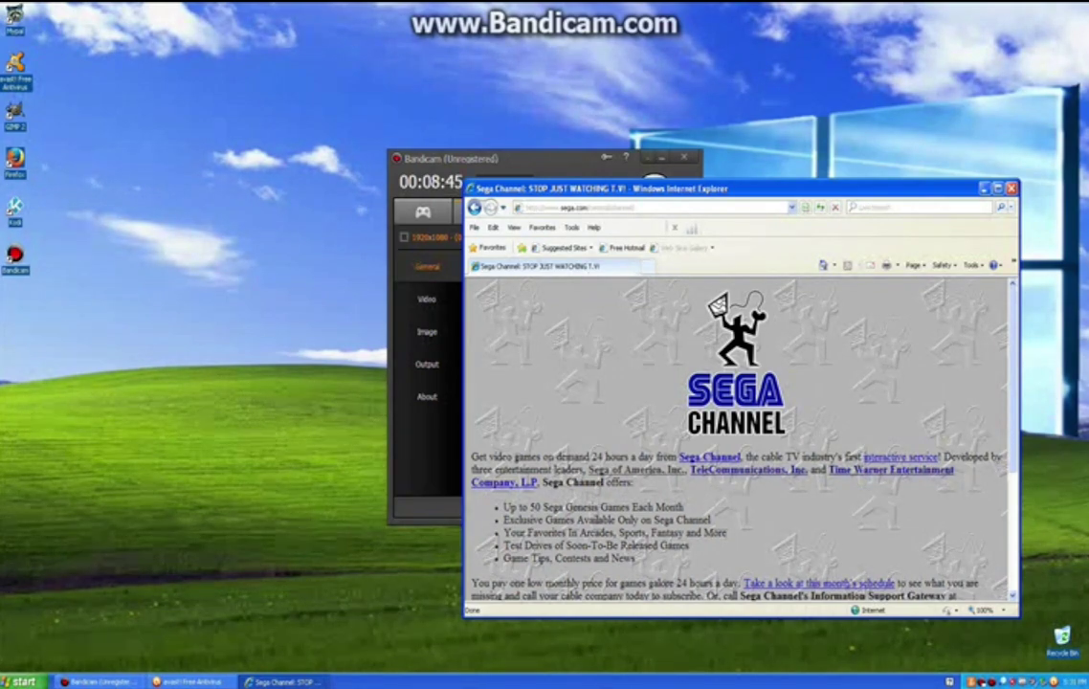
pyautogui.scroll(-4, 737, 440)
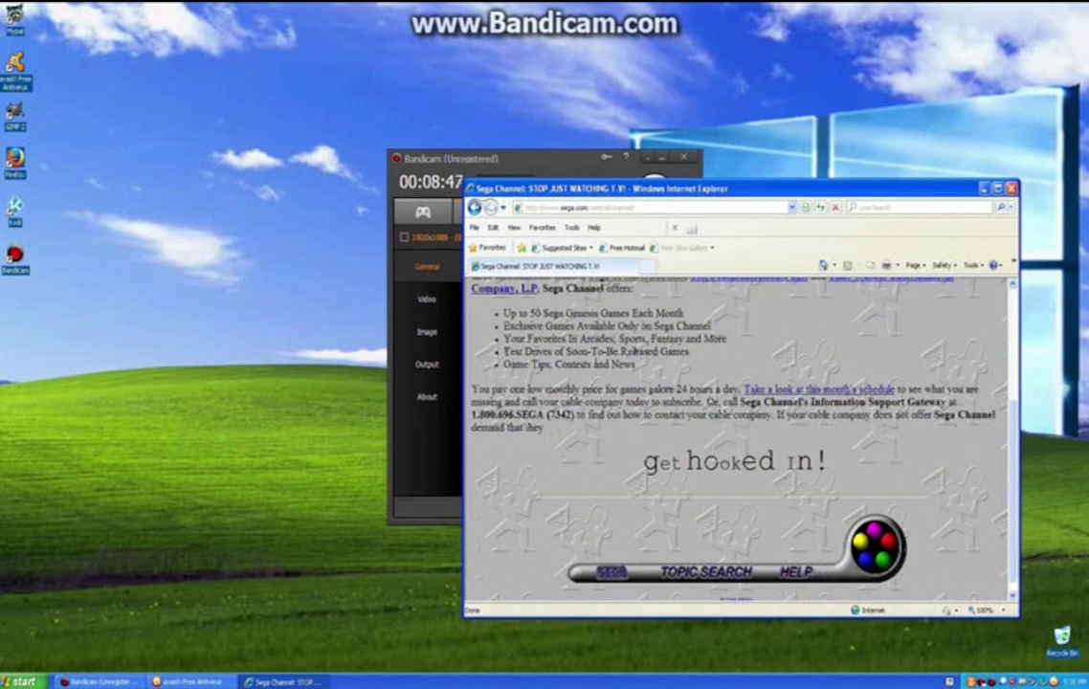
pyautogui.click(612, 559)
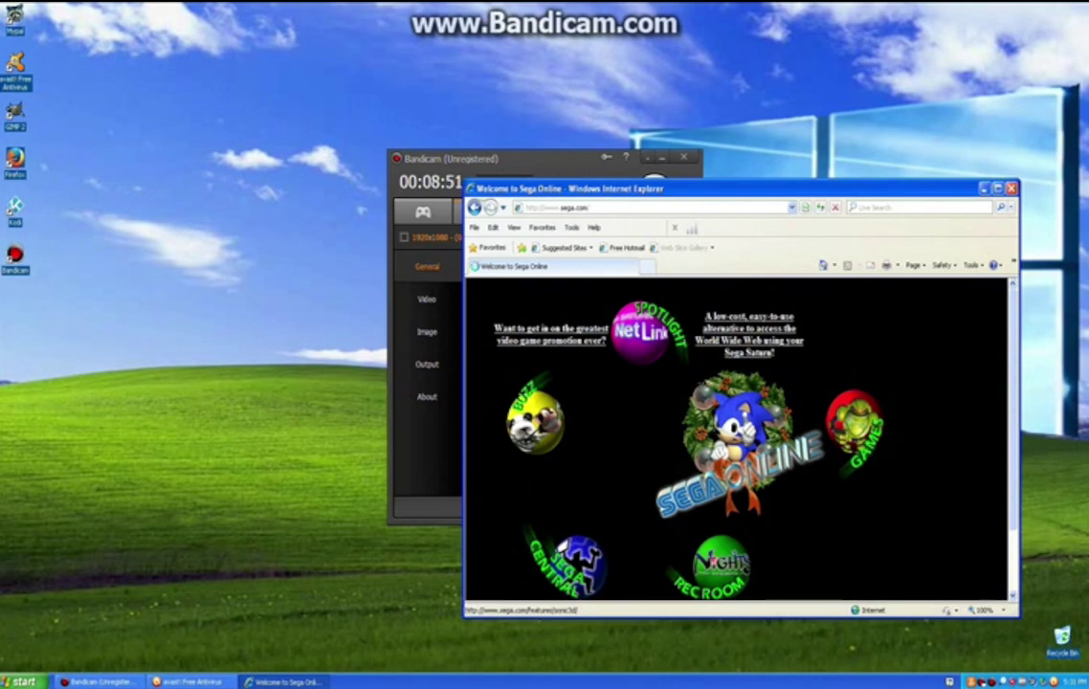
# - Open the Sonic feature from the home page's Sonic picture and read its Sonic's Schoolhouse page
pyautogui.click(748, 419)
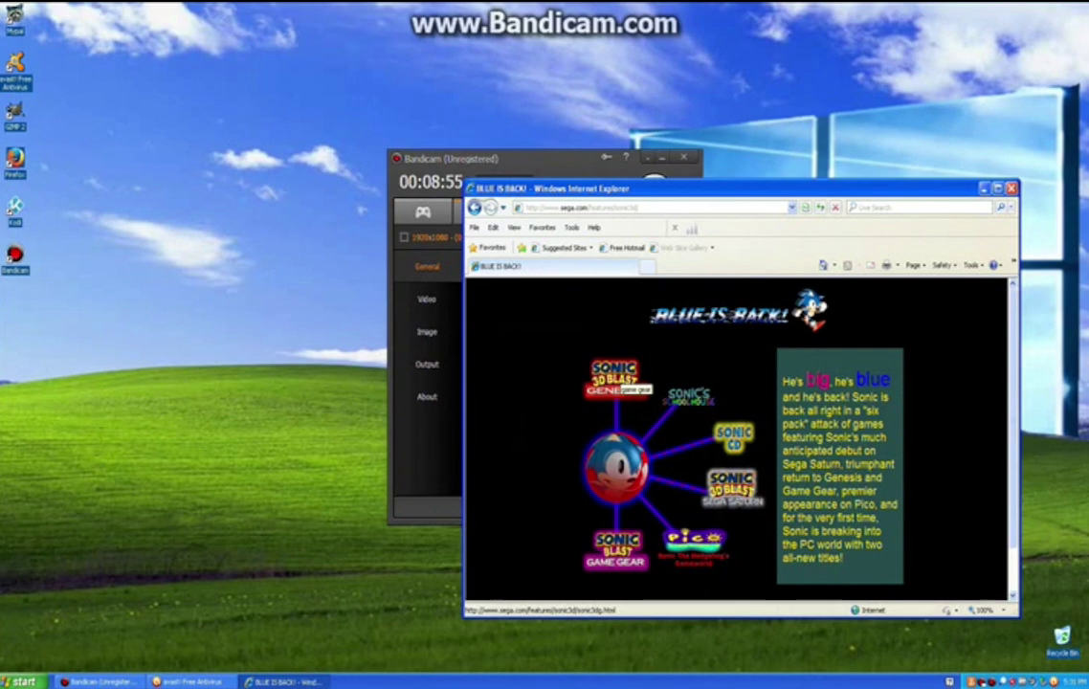
pyautogui.click(687, 400)
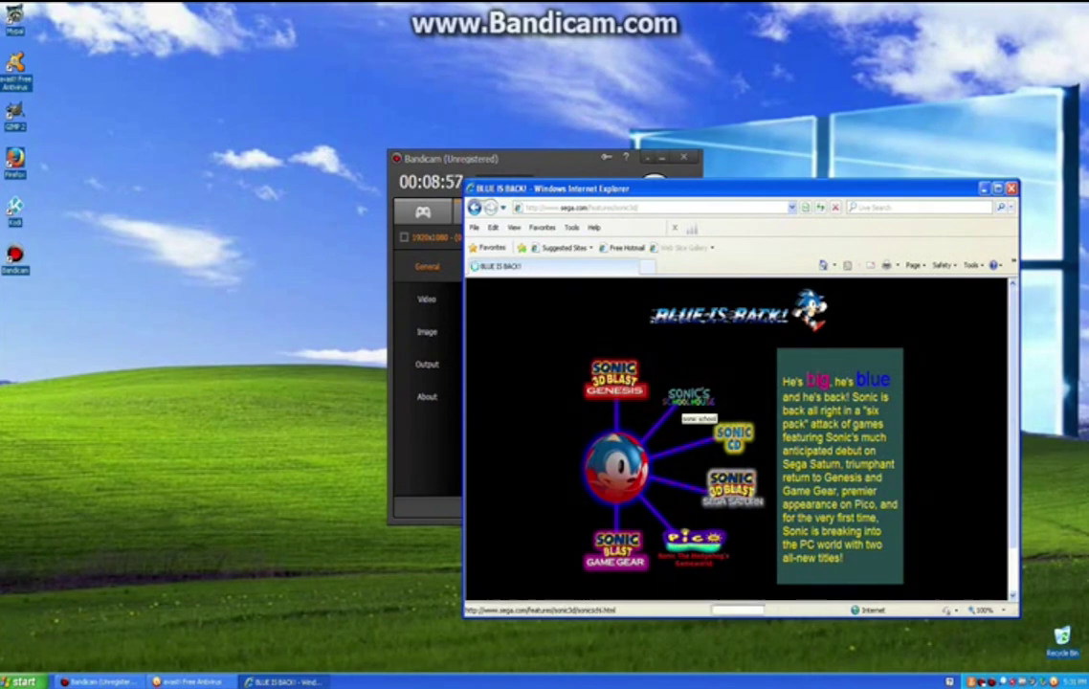
pyautogui.scroll(-2, 687, 400)
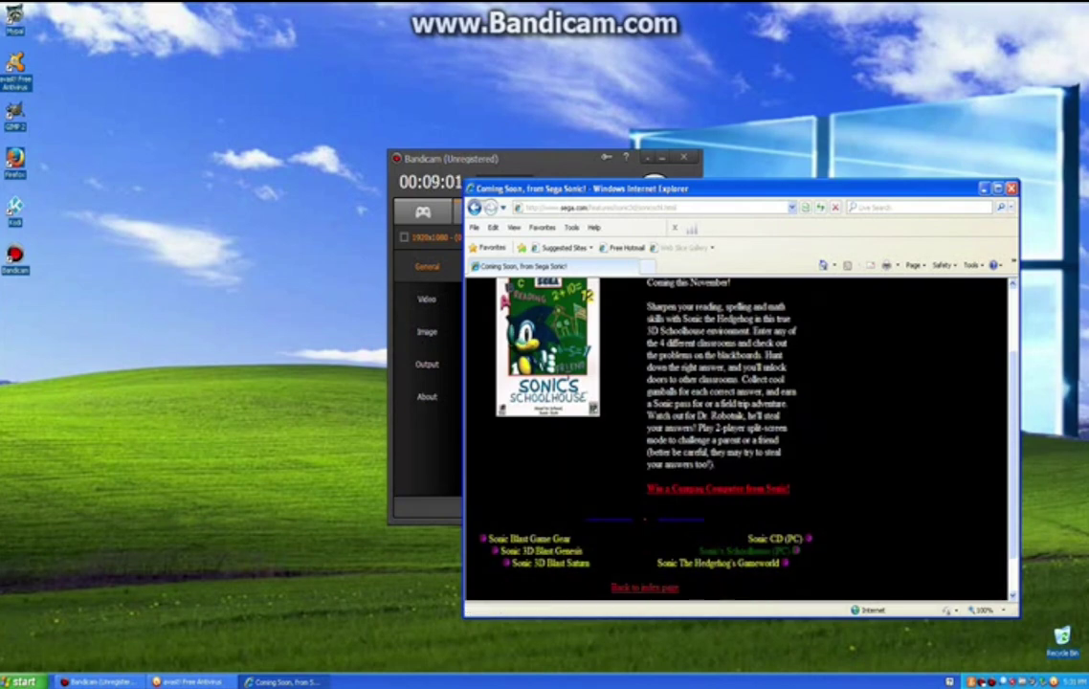
# - View the Sonic CD (PC) page through its related game link and return to the Sonic's Schoolhouse (PC) page
pyautogui.click(775, 539)
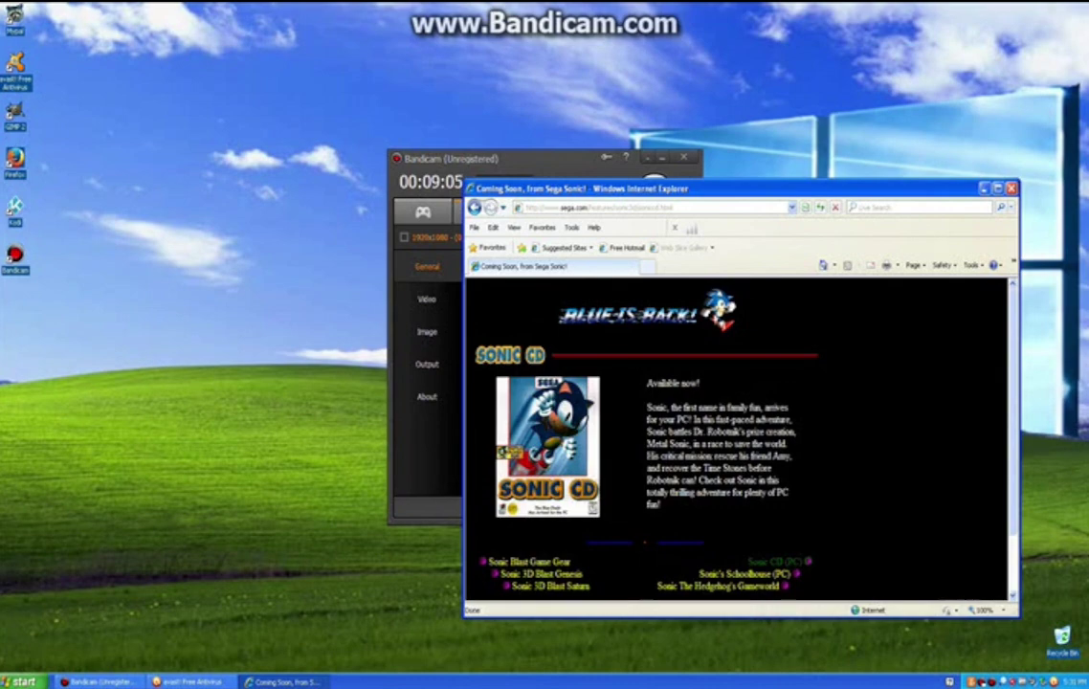
pyautogui.scroll(-2, 736, 440)
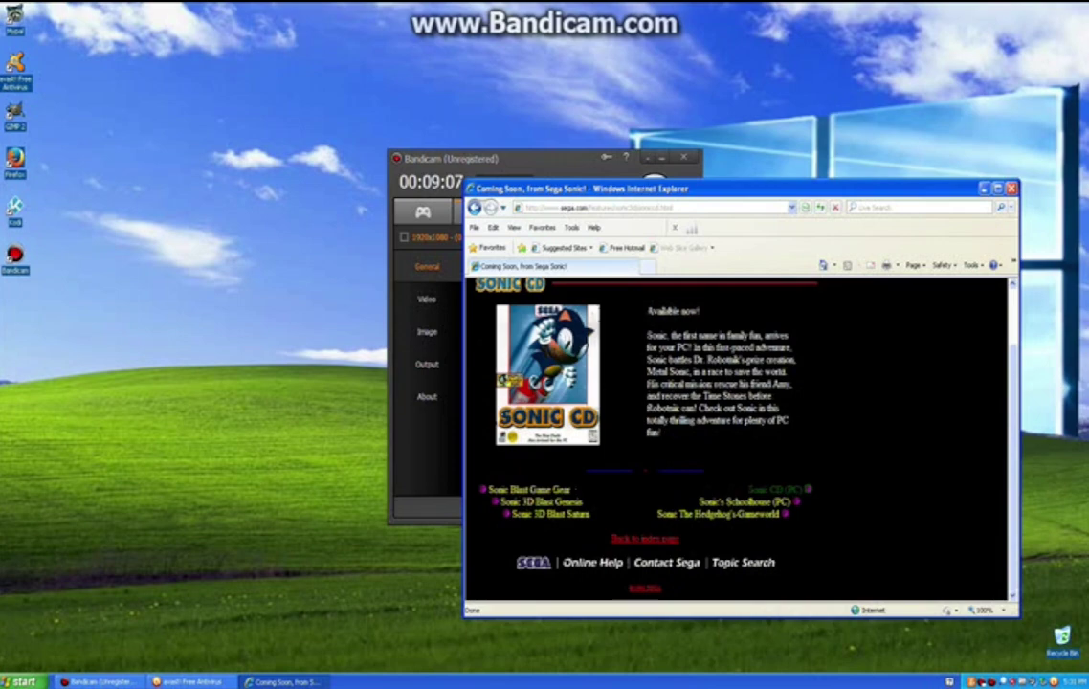
pyautogui.click(744, 502)
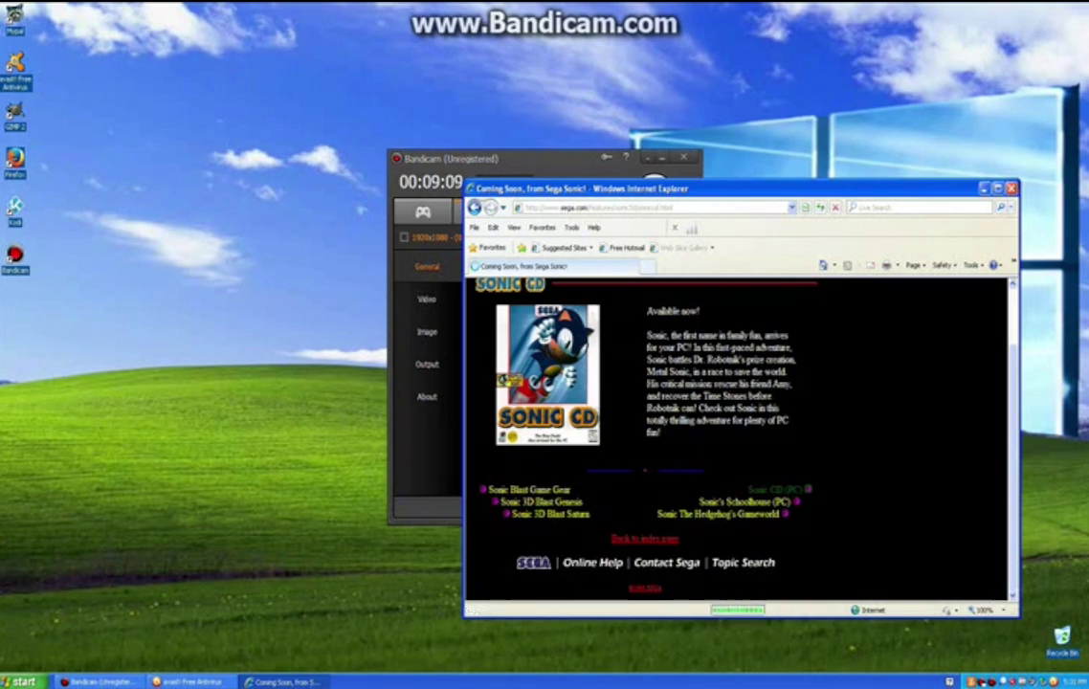
pyautogui.scroll(-3, 736, 441)
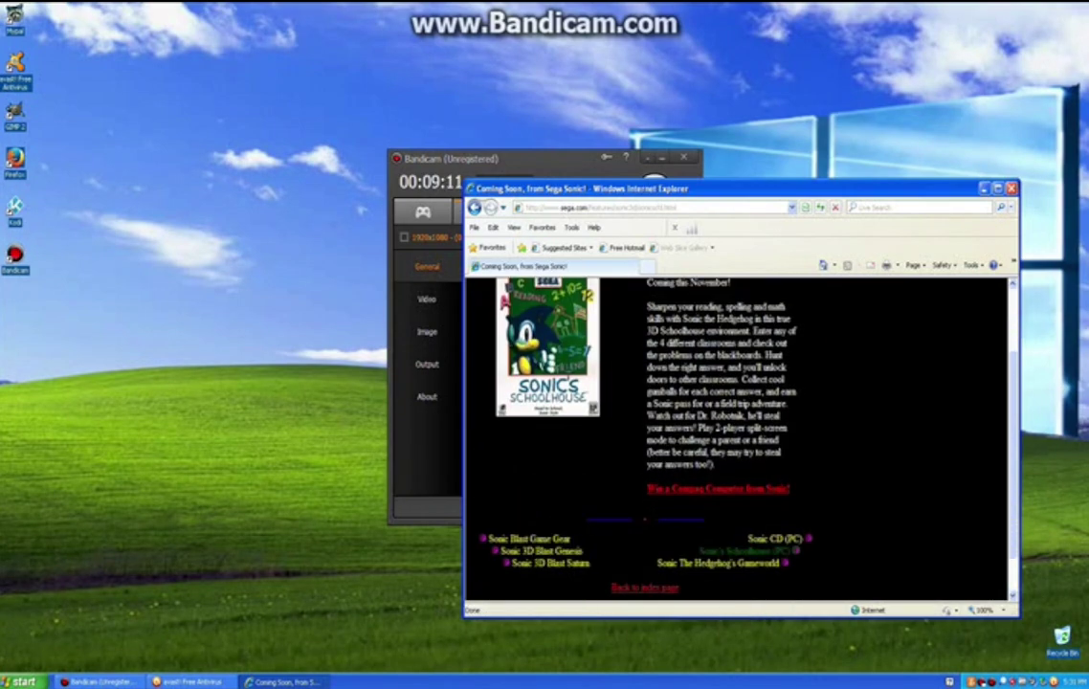
# - Turn off the LAN proxy server in the Internet Options, confirm the settings, and reload the Sonic's Schoolhouse page
pyautogui.click(572, 228)
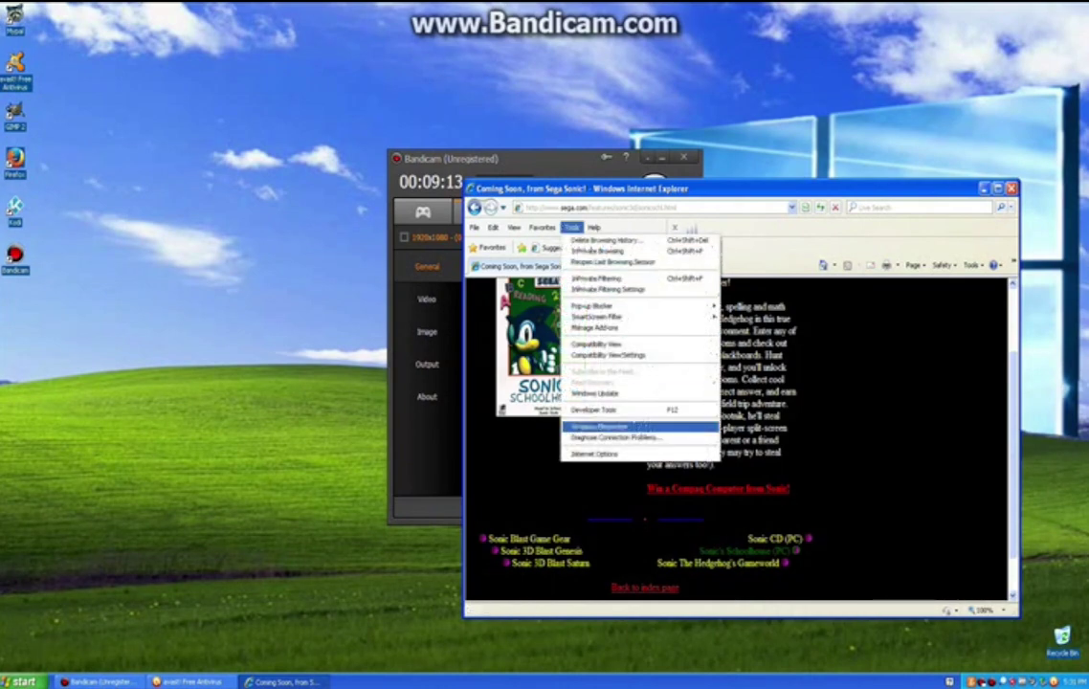
pyautogui.click(595, 454)
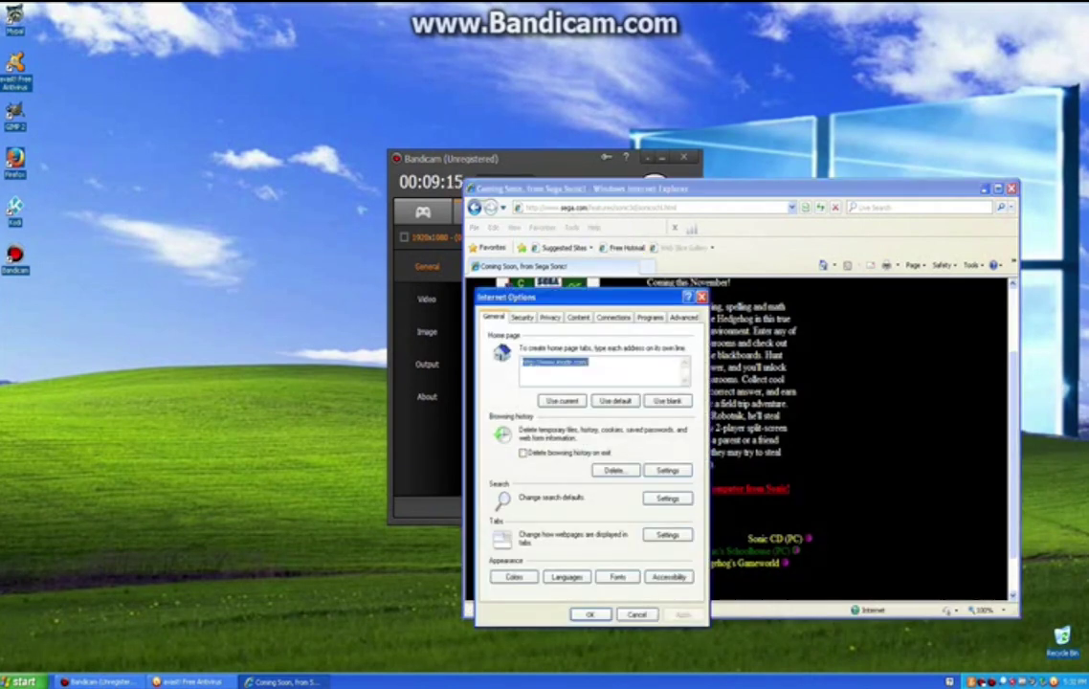
pyautogui.click(578, 317)
pyautogui.click(613, 317)
pyautogui.click(665, 543)
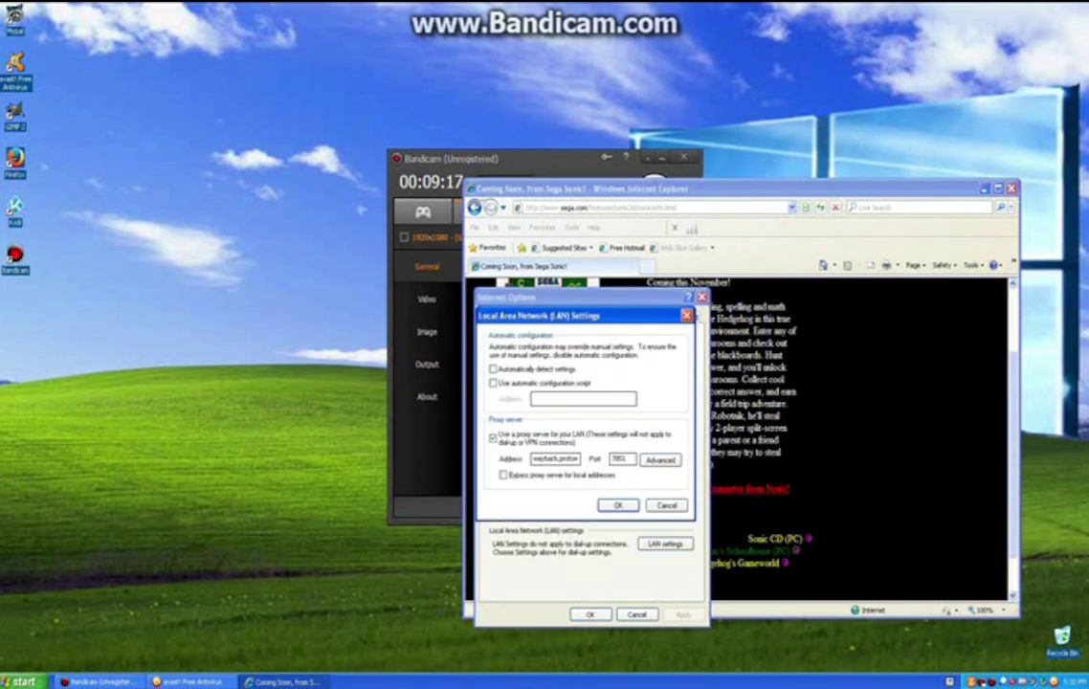
pyautogui.click(618, 505)
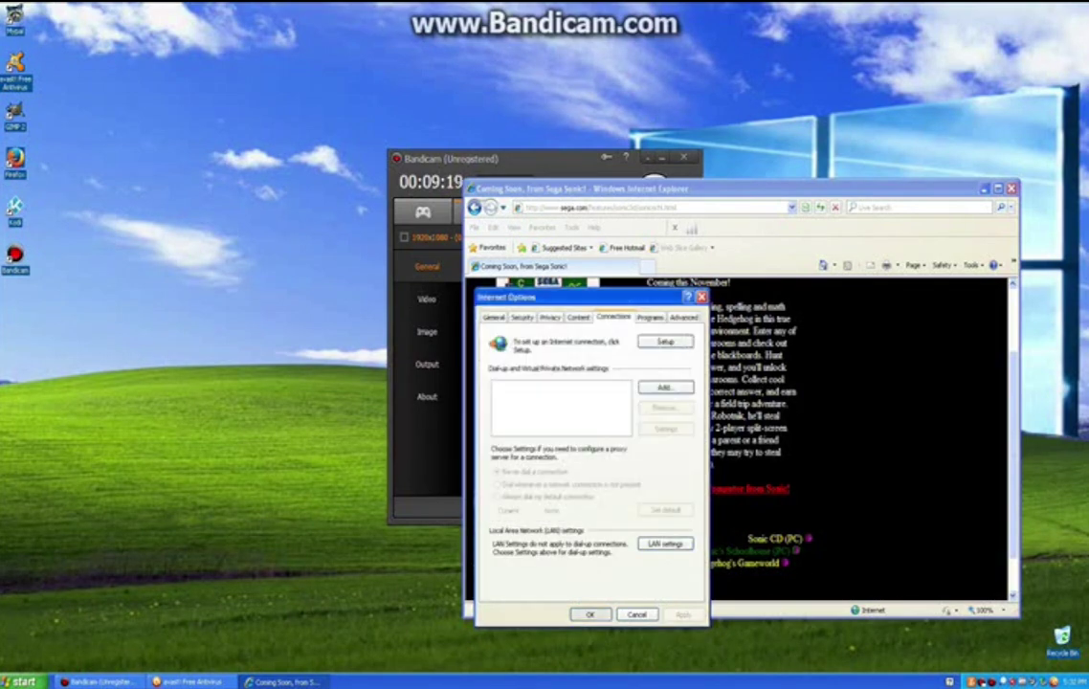
pyautogui.click(591, 613)
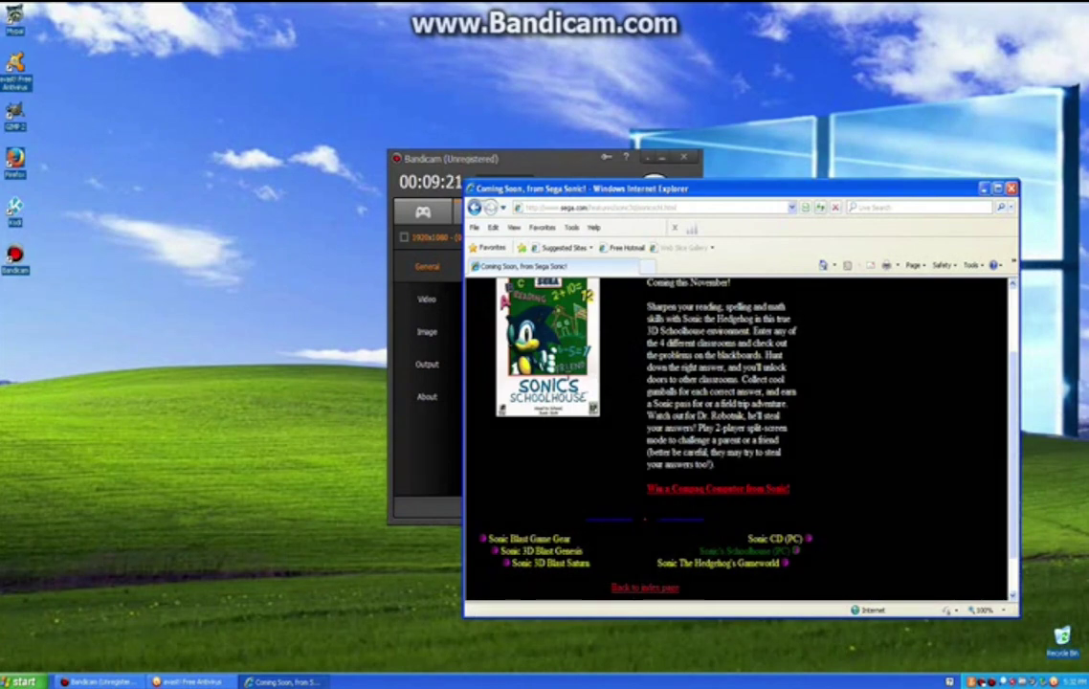
pyautogui.click(805, 207)
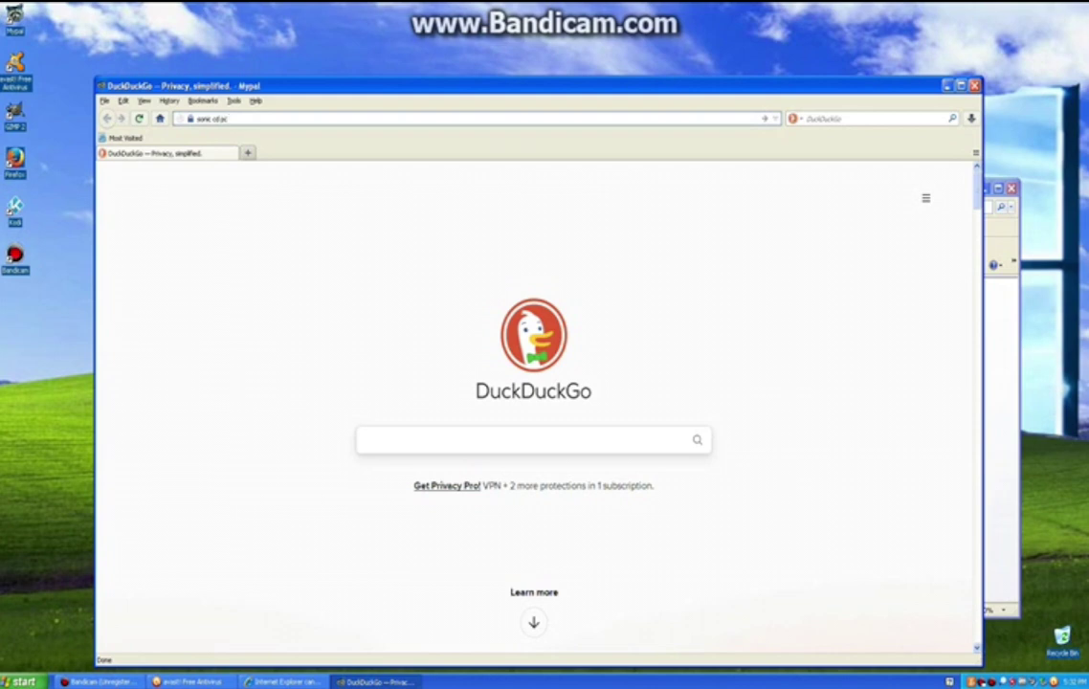
# - In Mypal, search DuckDuckGo for "sonic's schoolhouse download" and open the archive.org result titled "Sonic's Schoolhouse : Sega"
pyautogui.hotkey('ctrl', 'a')
pyautogui.write('sonics')
pyautogui.write("'s schoolhouse download")
pyautogui.press('Return')
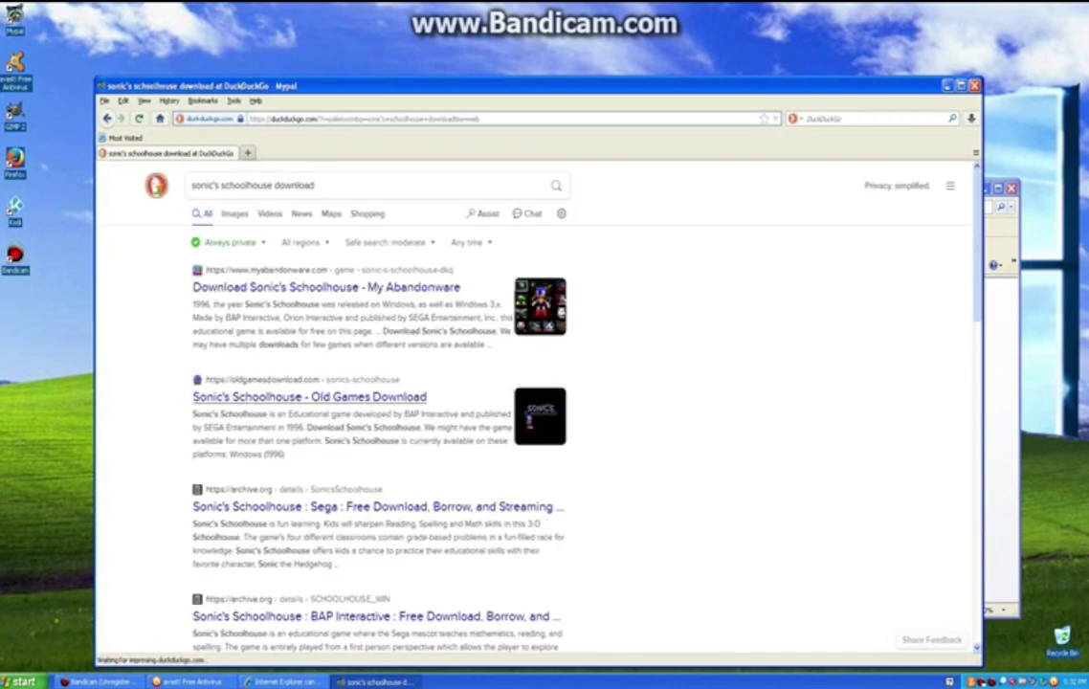
pyautogui.click(374, 506)
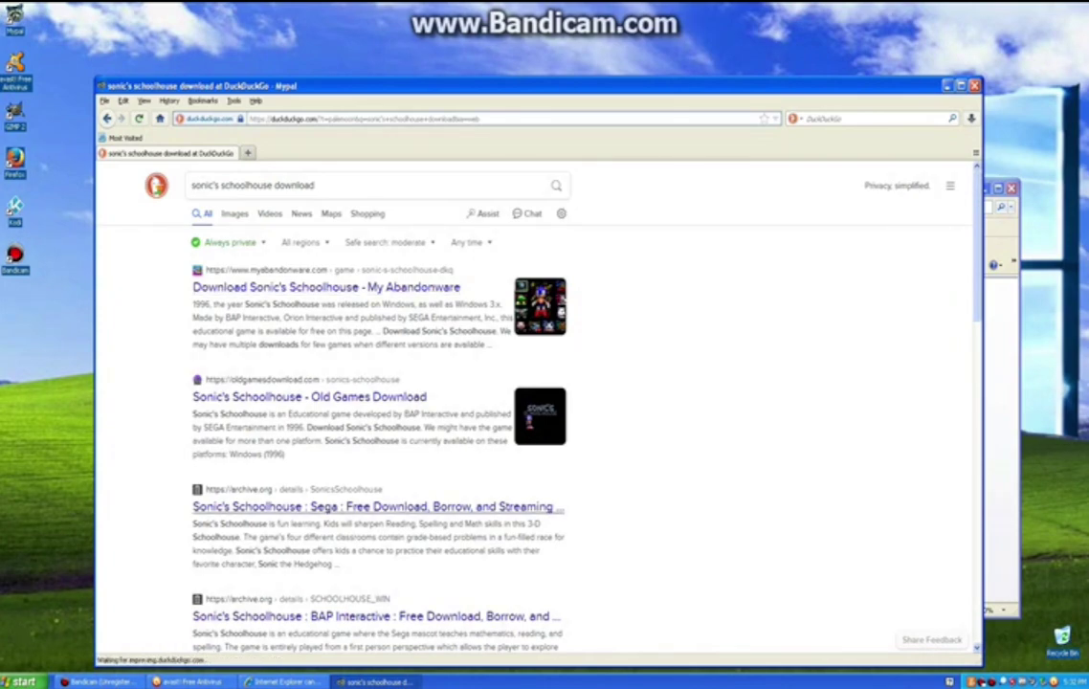